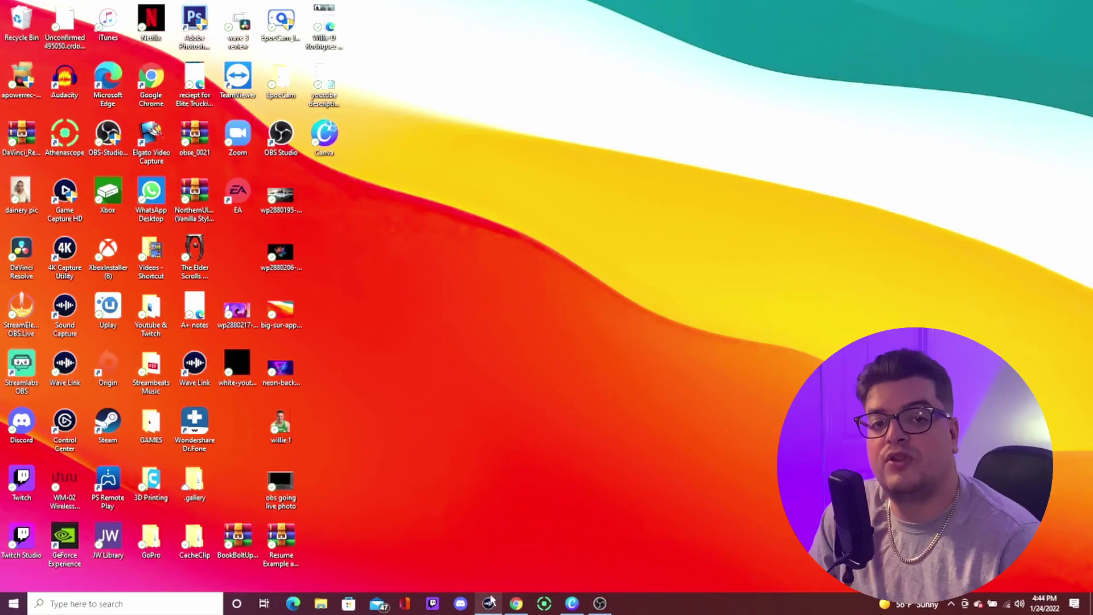
{"action": "left_click", "coordinate": [517, 604]}
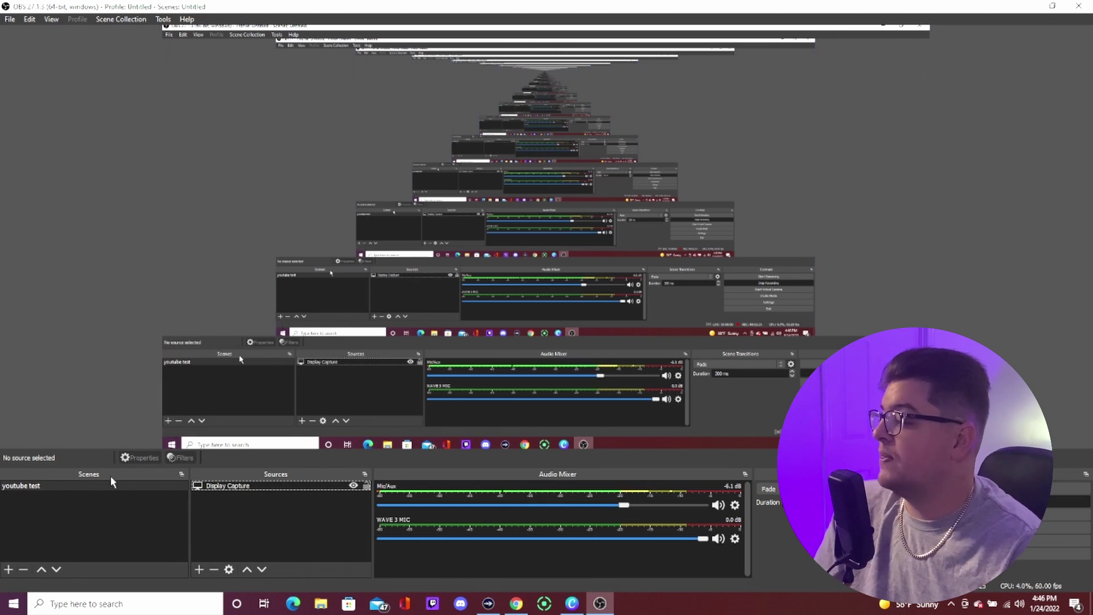
{"action": "left_click", "coordinate": [8, 569]}
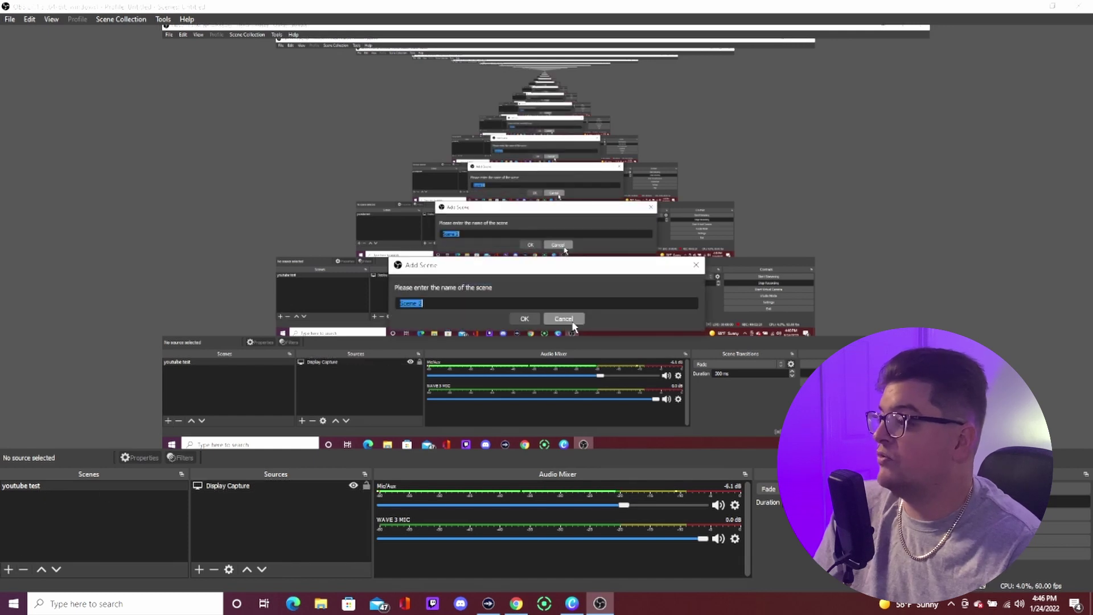
{"action": "key", "text": "Escape"}
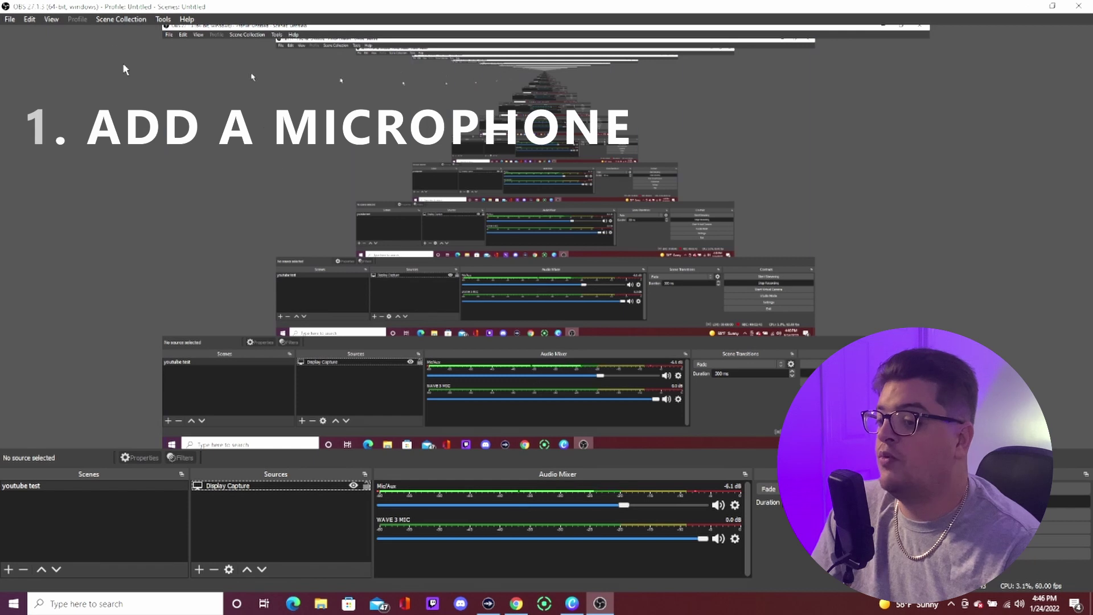
Step: Review the global microphone devices in the audio settings and set the Mic/Aux volume to -4.1 dB
{"action": "left_click", "coordinate": [11, 20]}
{"action": "left_click", "coordinate": [30, 61]}
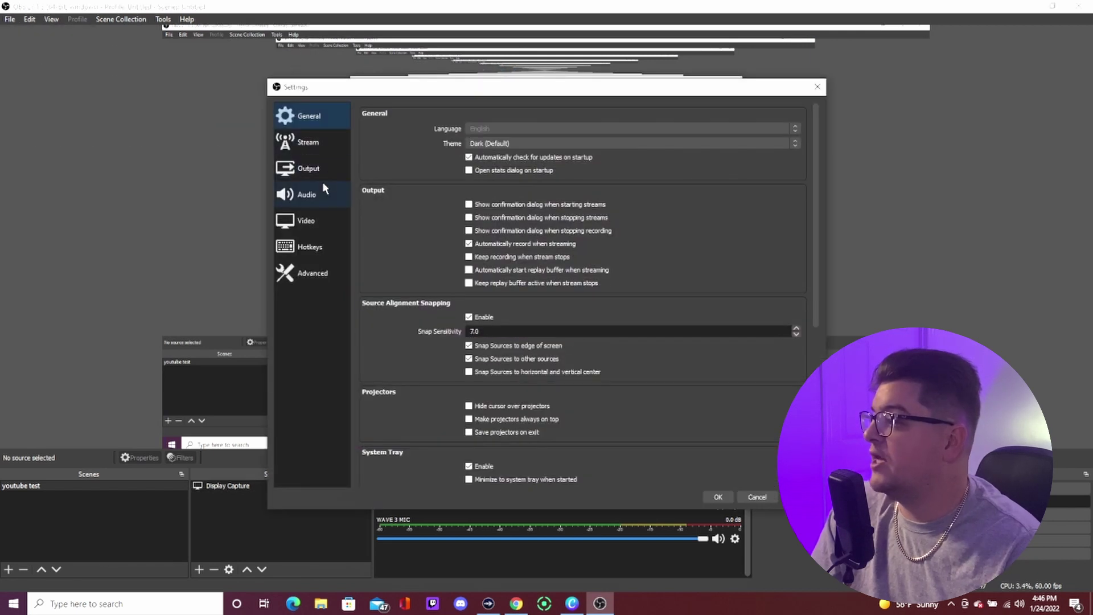
{"action": "left_click", "coordinate": [309, 201]}
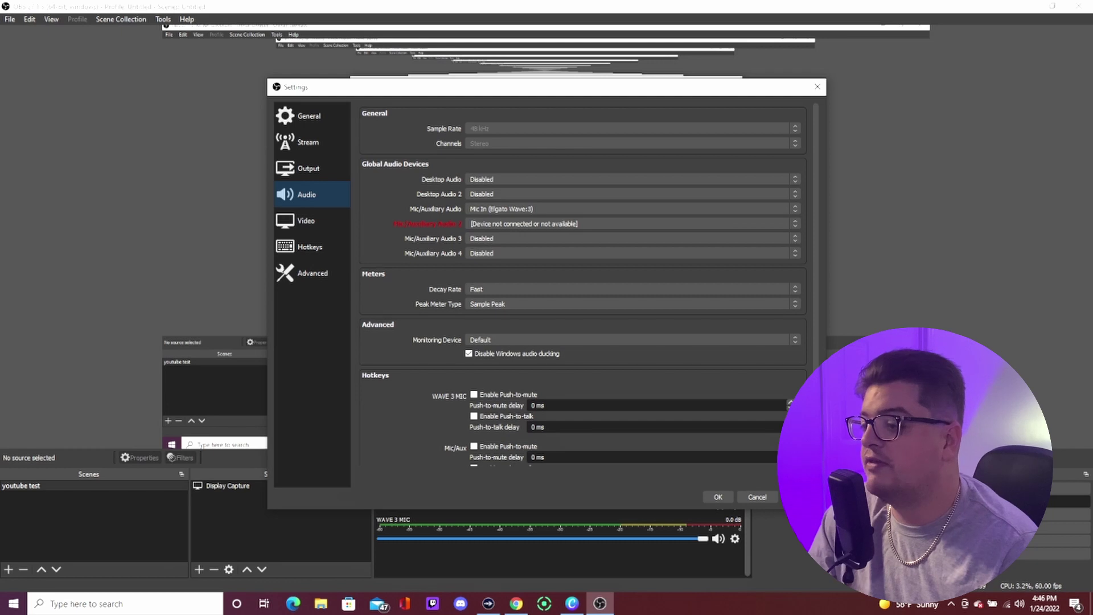
{"action": "left_click", "coordinate": [719, 498]}
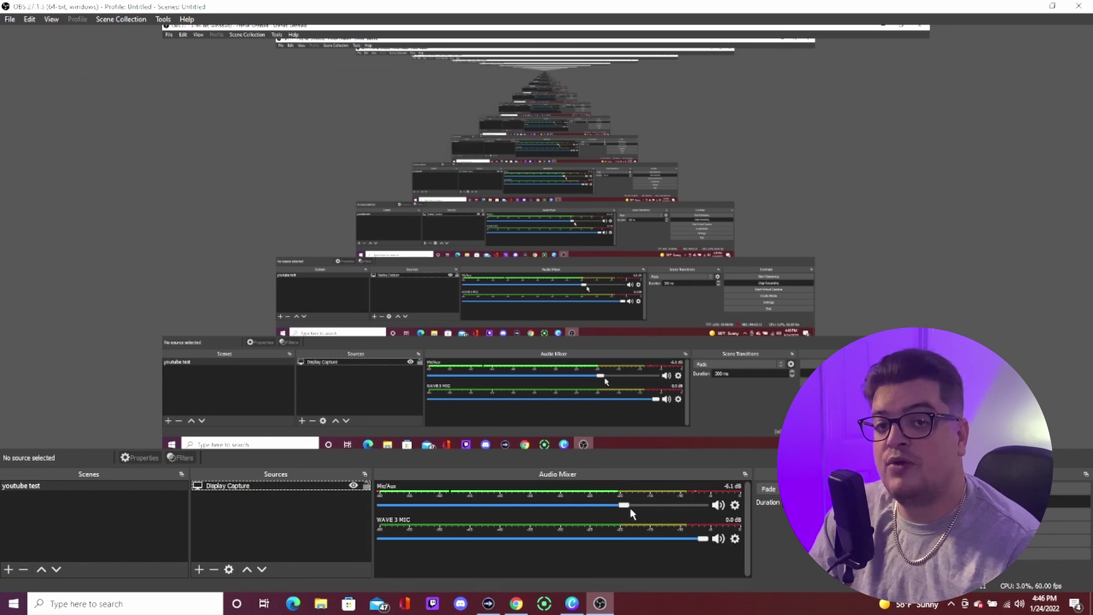
{"action": "left_click_drag", "start_coordinate": [626, 509], "coordinate": [645, 508]}
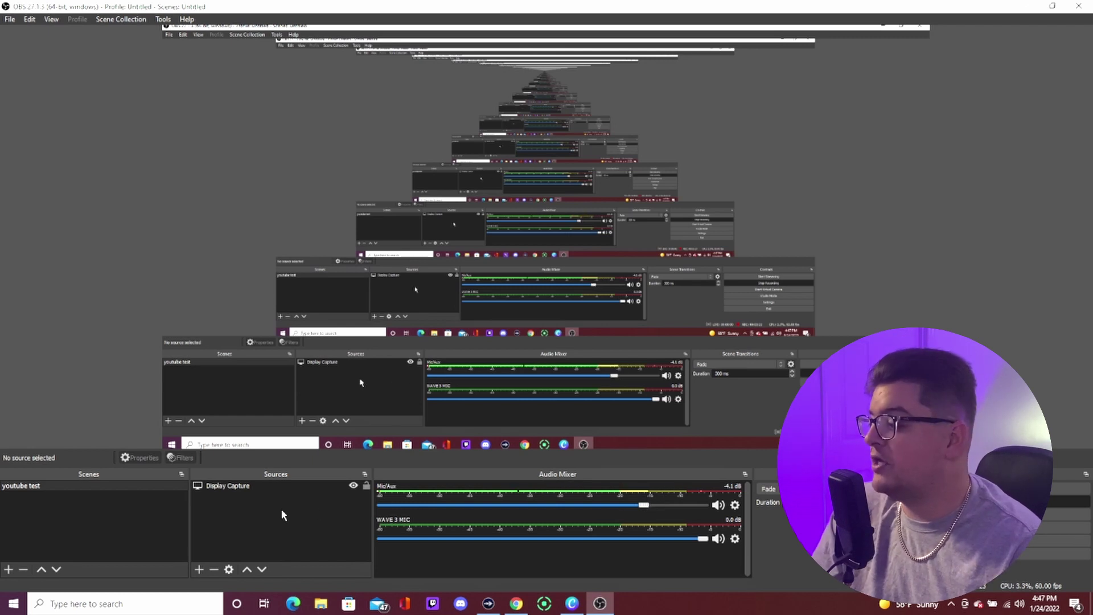
Step: Add a video capture device source named webcam that uses the USB Color Camera device
{"action": "left_click", "coordinate": [199, 569]}
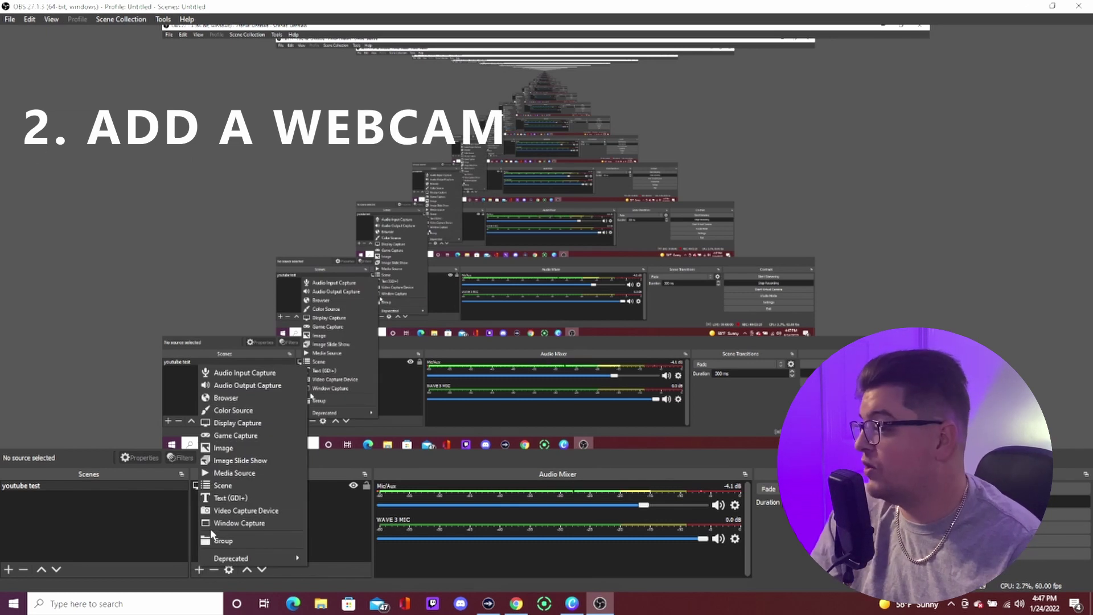
{"action": "left_click", "coordinate": [230, 514]}
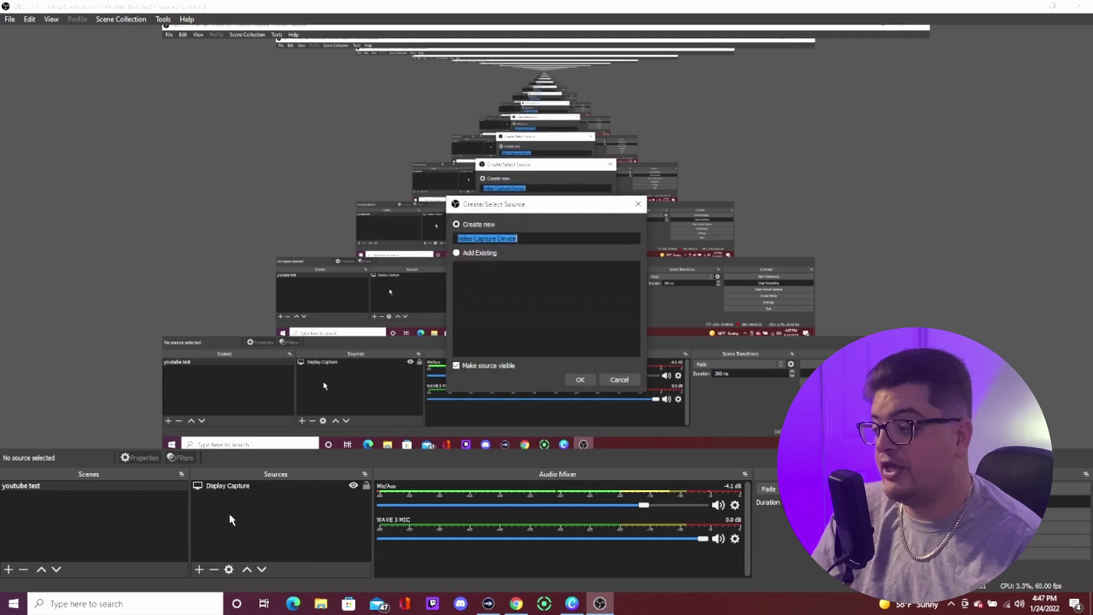
{"action": "type", "text": "webcam"}
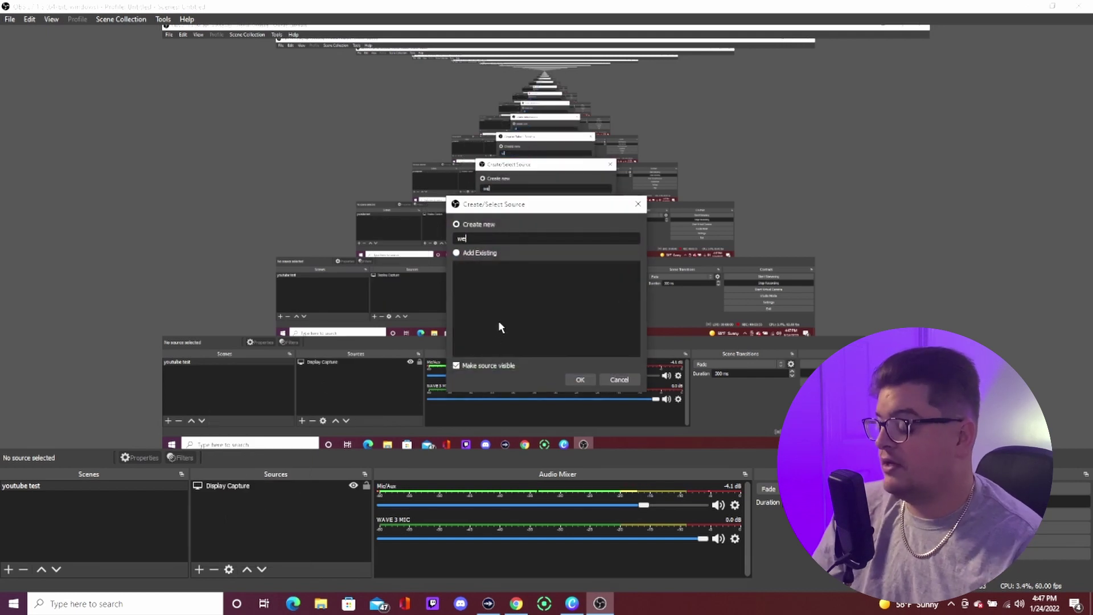
{"action": "key", "text": "Return"}
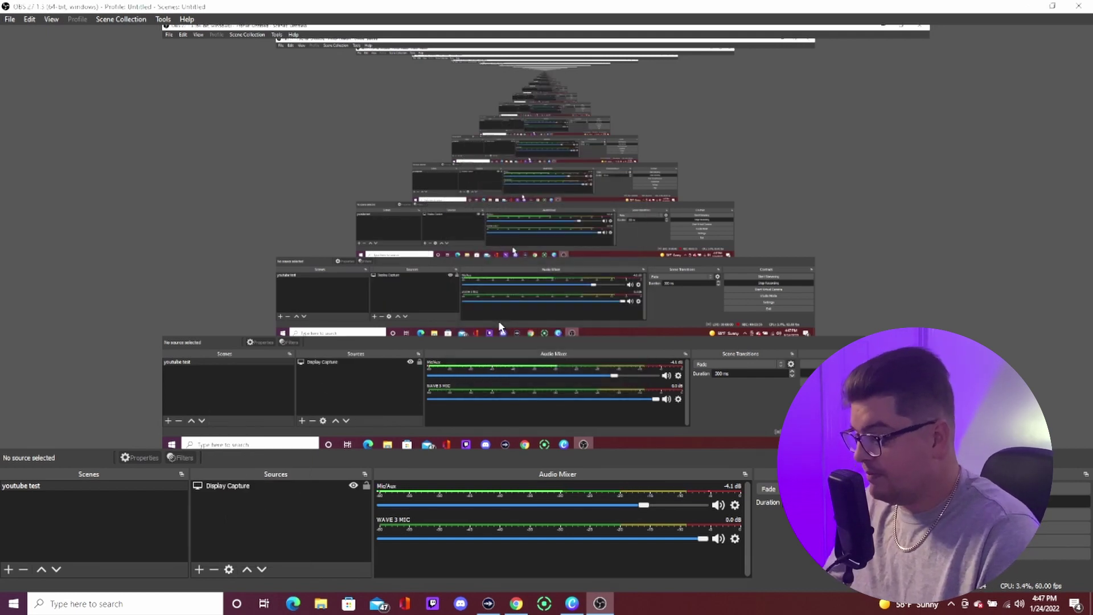
{"action": "left_click", "coordinate": [497, 275]}
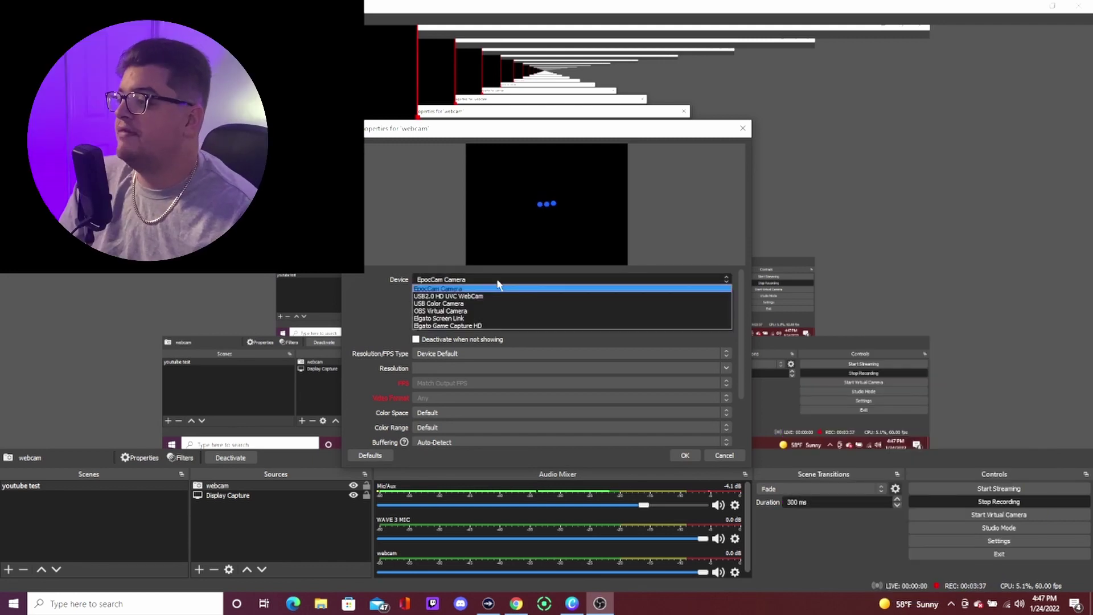
{"action": "left_click", "coordinate": [484, 300]}
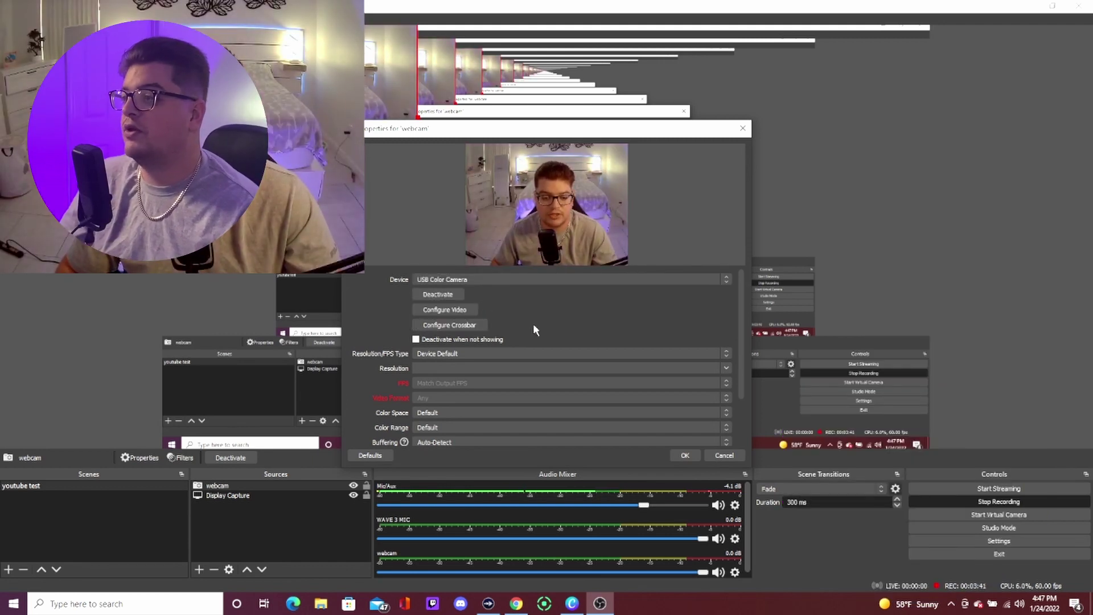
{"action": "left_click", "coordinate": [686, 455]}
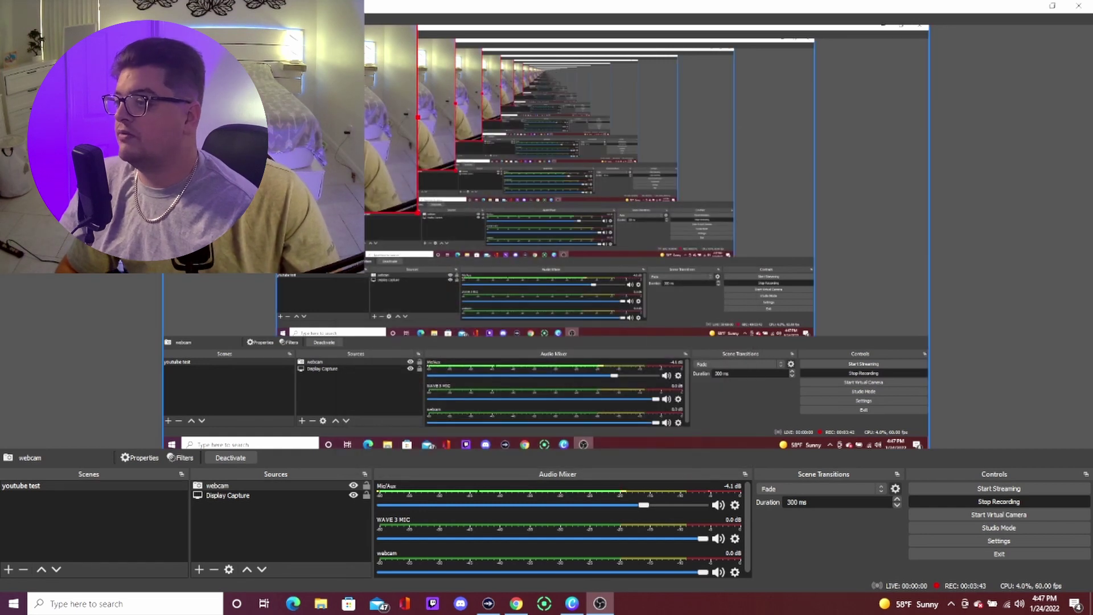
Step: Shrink the webcam into the canvas's lower-right corner and crop its left, top and right edges
{"action": "left_click_drag", "start_coordinate": [632, 223], "coordinate": [755, 315]}
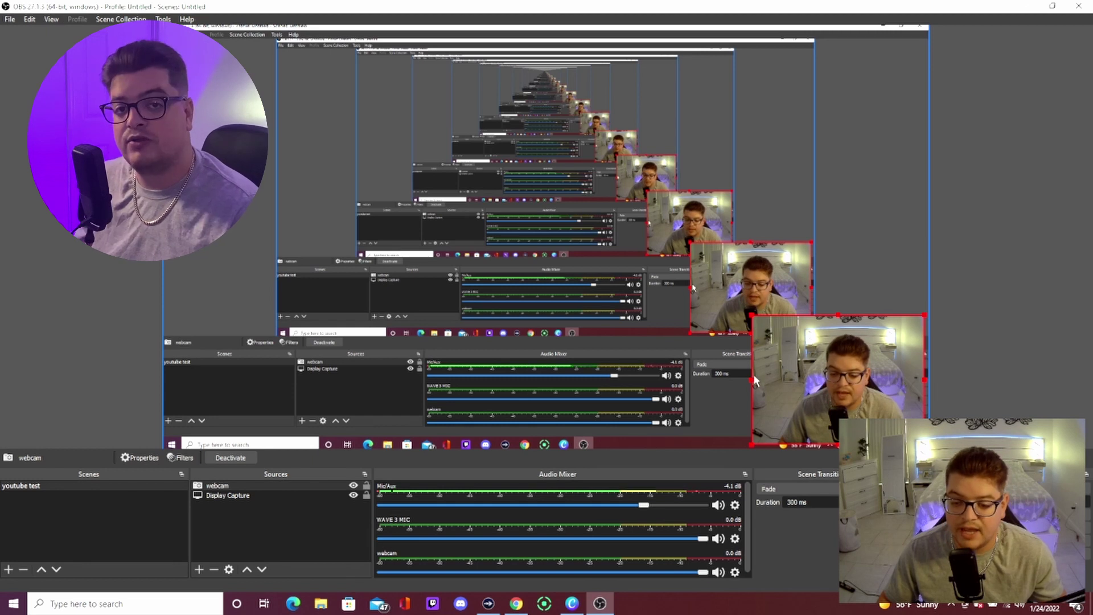
{"action": "left_click_drag", "start_coordinate": [754, 380], "coordinate": [784, 380]}
{"action": "left_click_drag", "start_coordinate": [856, 316], "coordinate": [855, 331]}
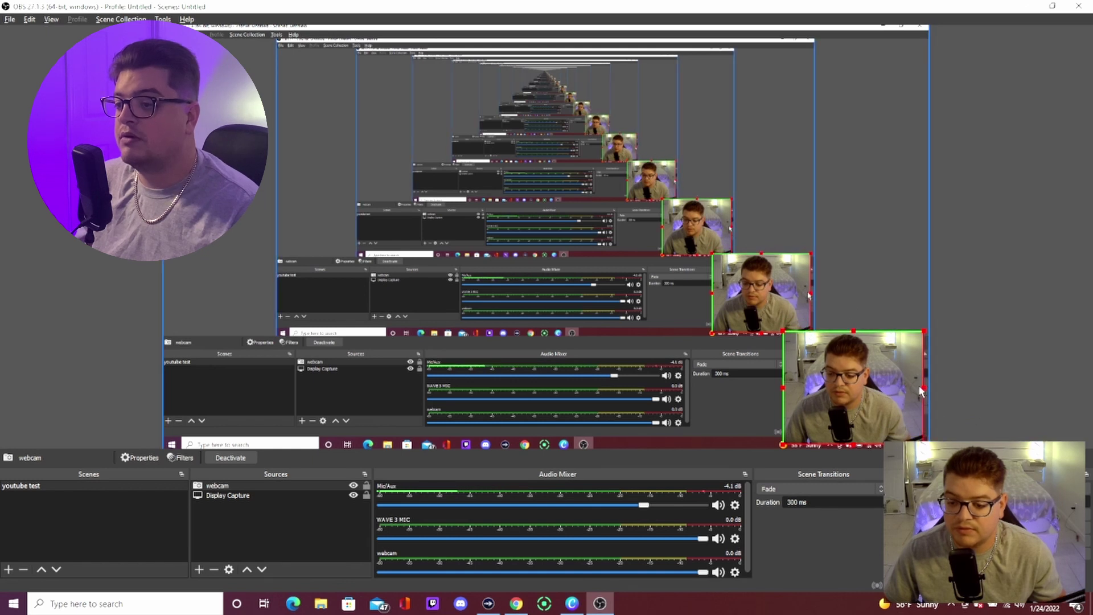
{"action": "left_click_drag", "start_coordinate": [923, 388], "coordinate": [900, 390]}
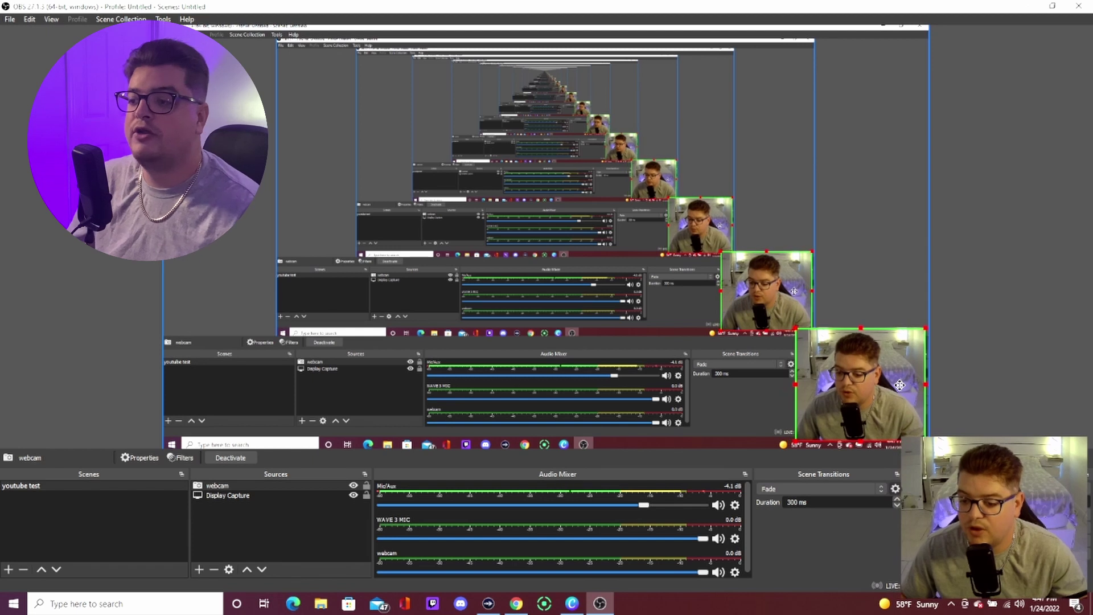
{"action": "left_click", "coordinate": [846, 268]}
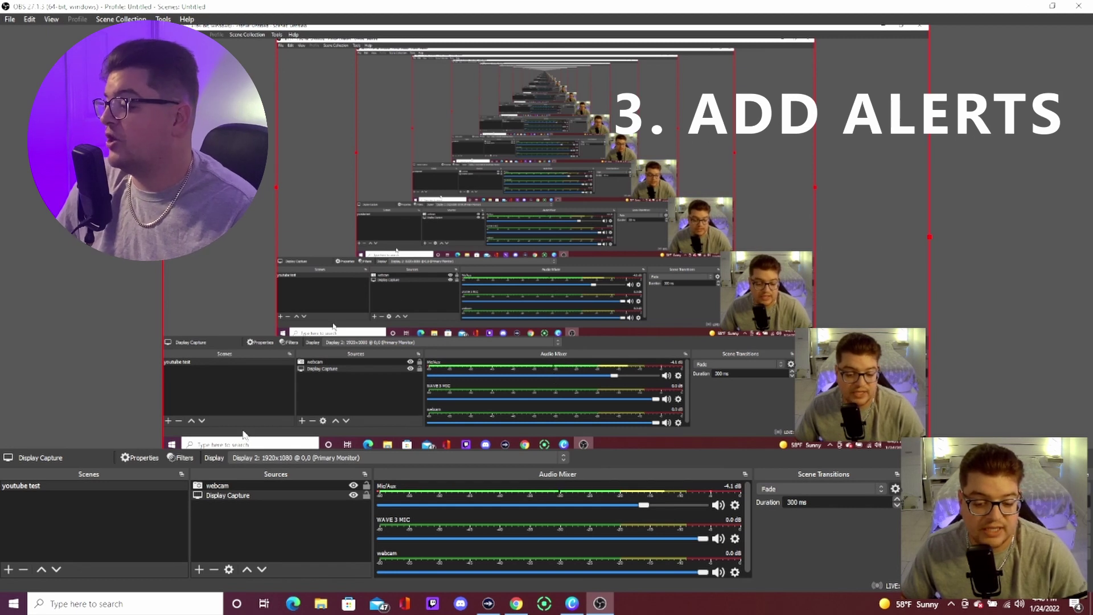
Step: Switch to Chrome, go to My Overlays in StreamElements in a new tab, and open the youtube alerts overlay for editing
{"action": "mouse_move", "coordinate": [516, 603]}
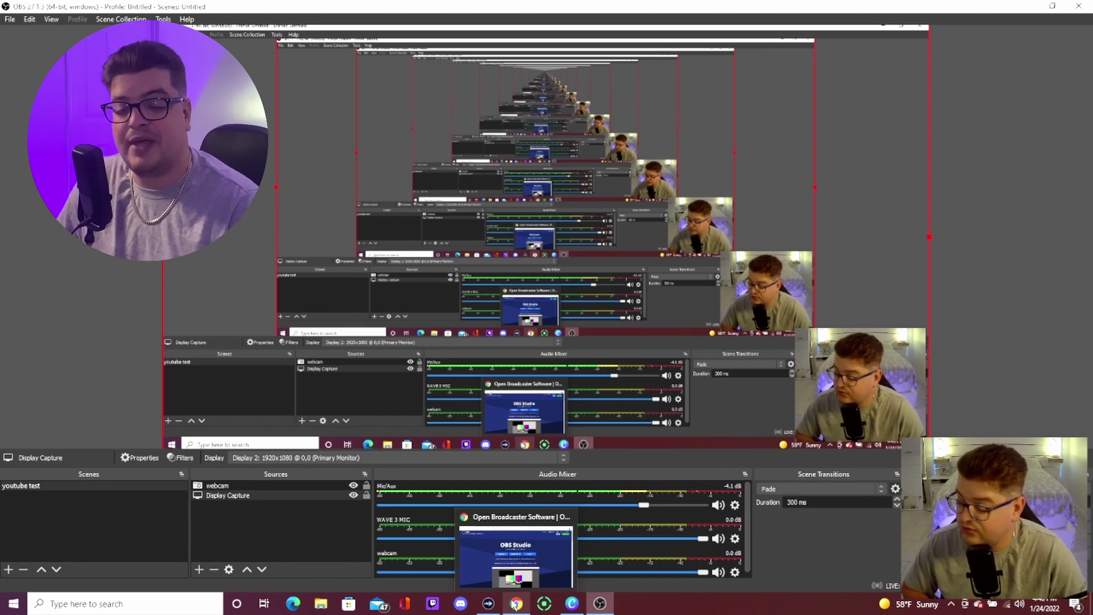
{"action": "left_click", "coordinate": [514, 605]}
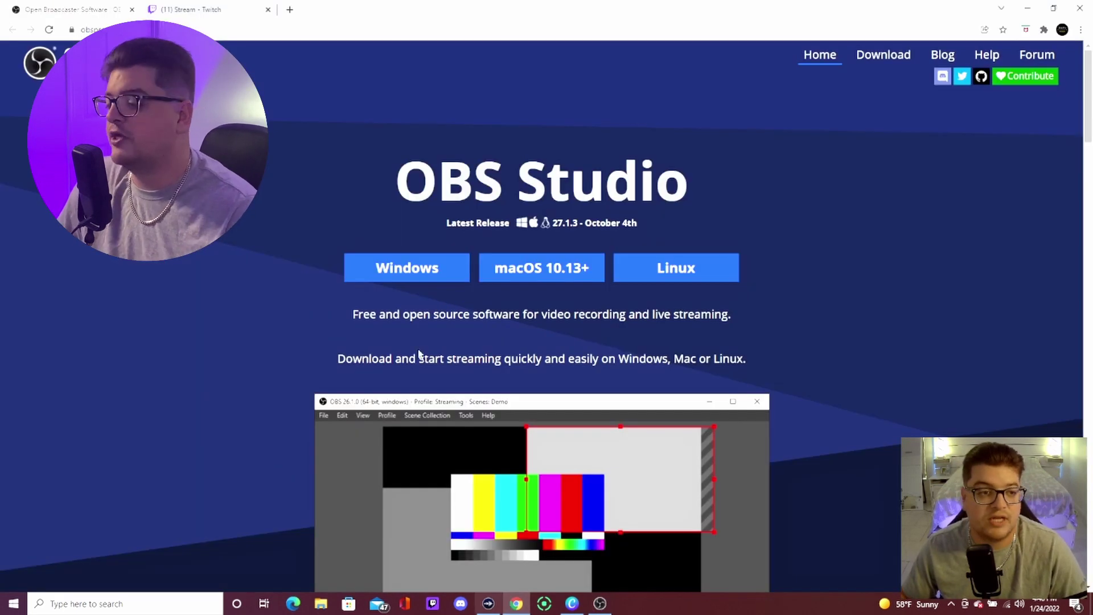
{"action": "left_click", "coordinate": [291, 9]}
{"action": "type", "text": "stre"}
{"action": "key", "text": "Return"}
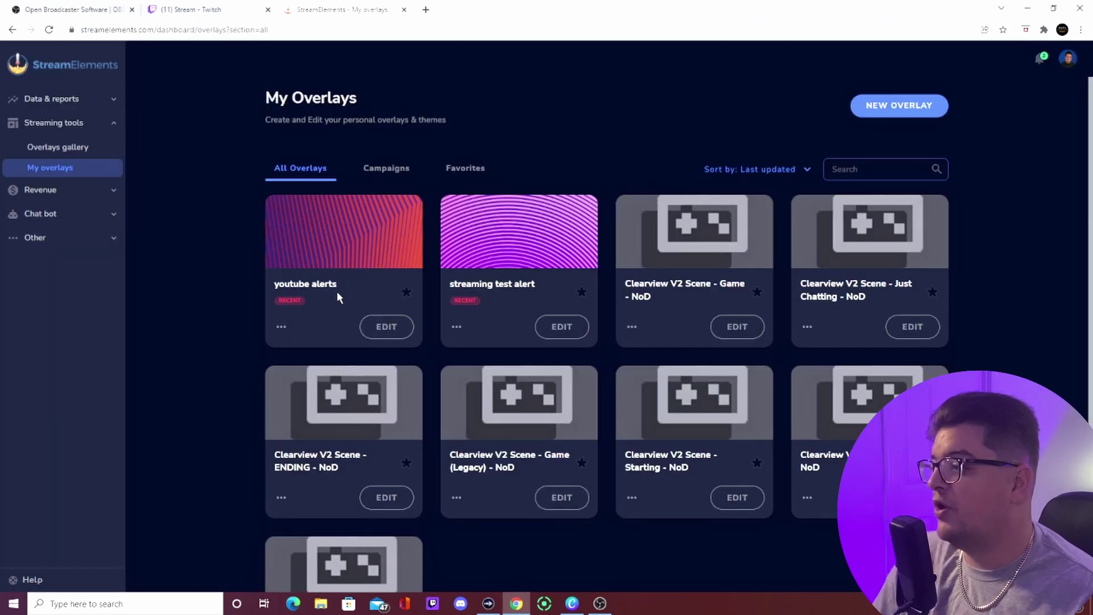
{"action": "left_click", "coordinate": [386, 327]}
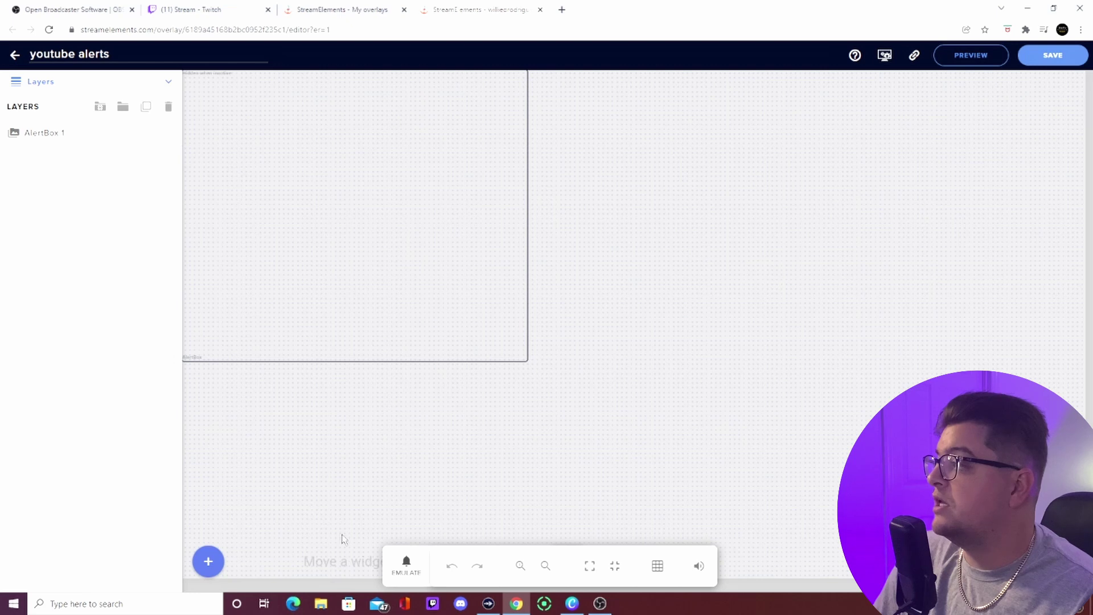
Step: Delete the existing AlertBox 1 widget from the youtube alerts overlay
{"action": "left_click", "coordinate": [207, 562]}
{"action": "mouse_move", "coordinate": [234, 311]}
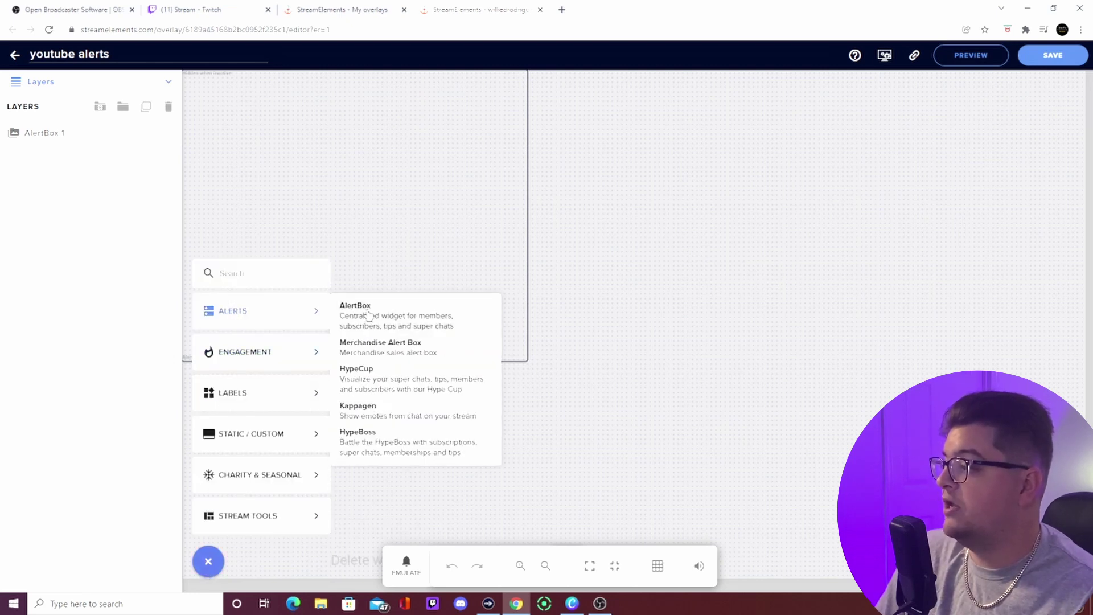
{"action": "left_click", "coordinate": [53, 142]}
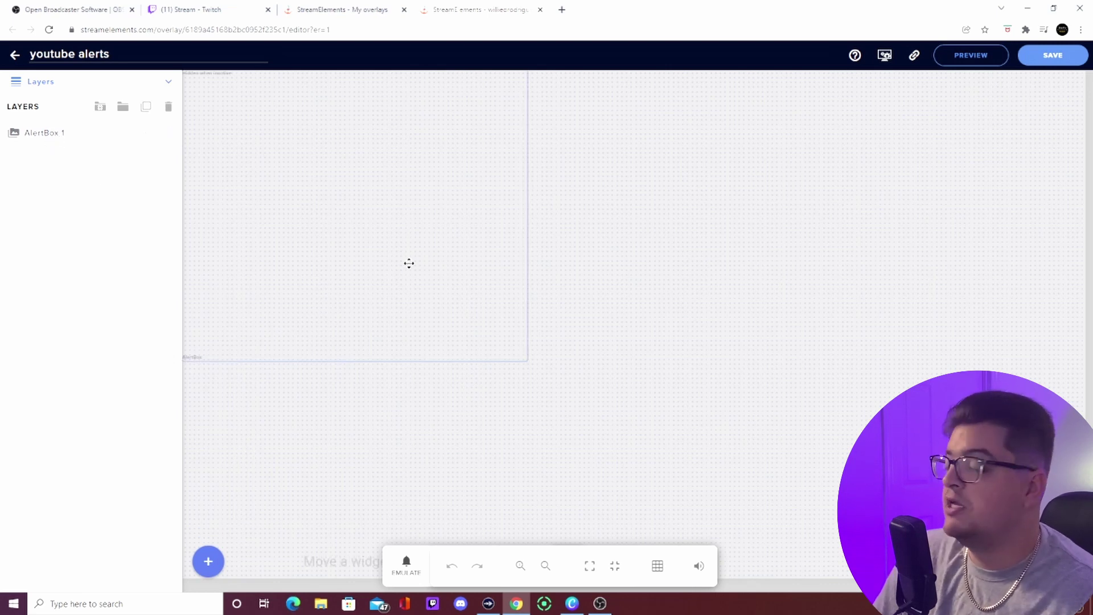
{"action": "left_click", "coordinate": [254, 131]}
{"action": "key", "text": "Delete"}
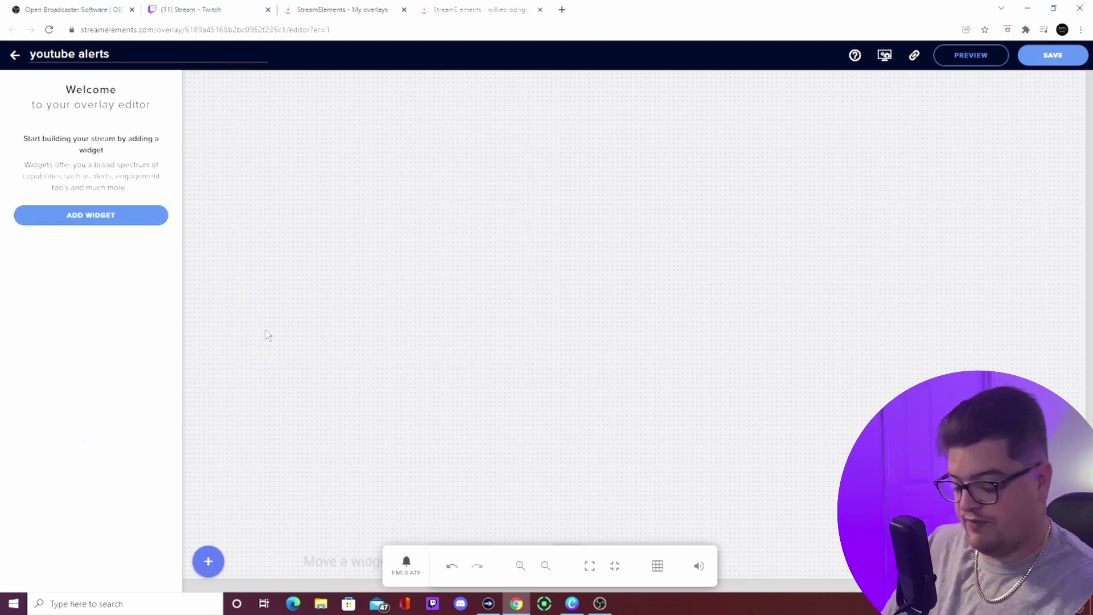
Step: Add a new AlertBox widget to the empty youtube alerts overlay
{"action": "left_click", "coordinate": [208, 562]}
{"action": "mouse_move", "coordinate": [245, 317]}
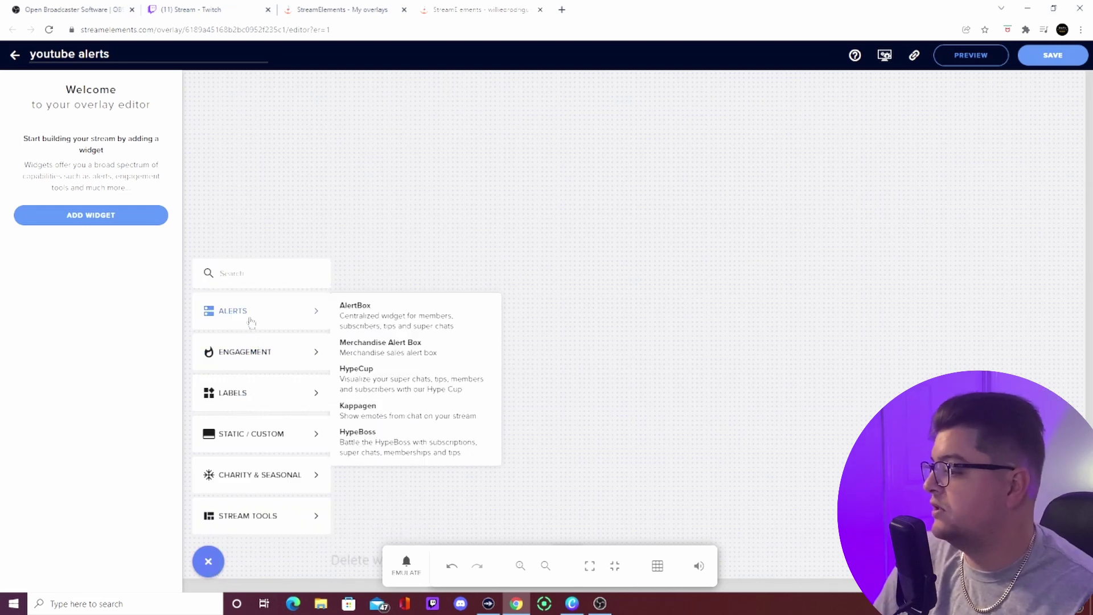
{"action": "left_click", "coordinate": [364, 307]}
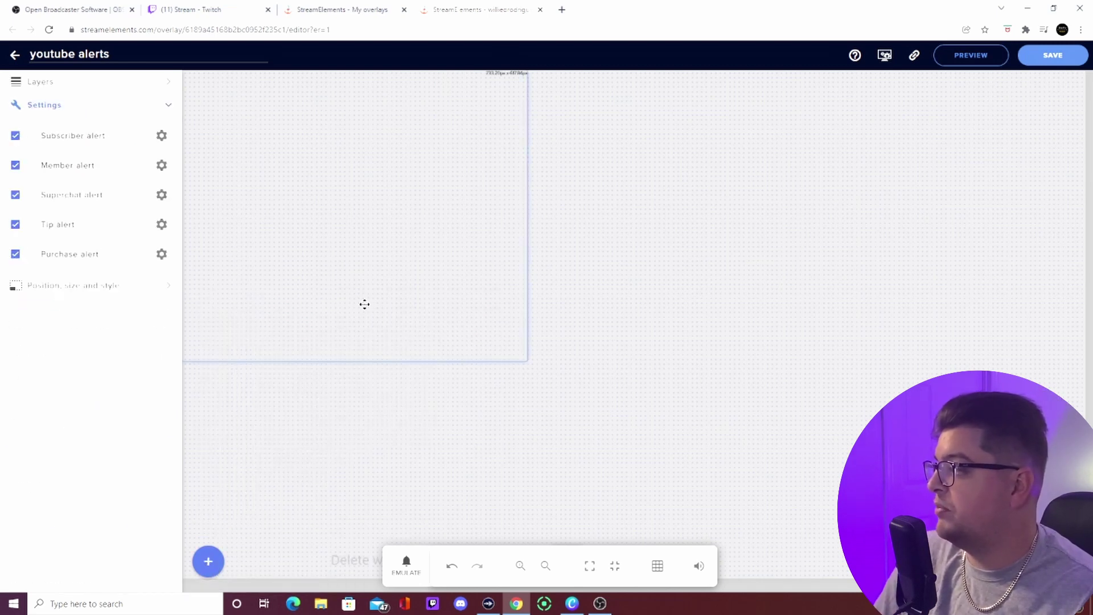
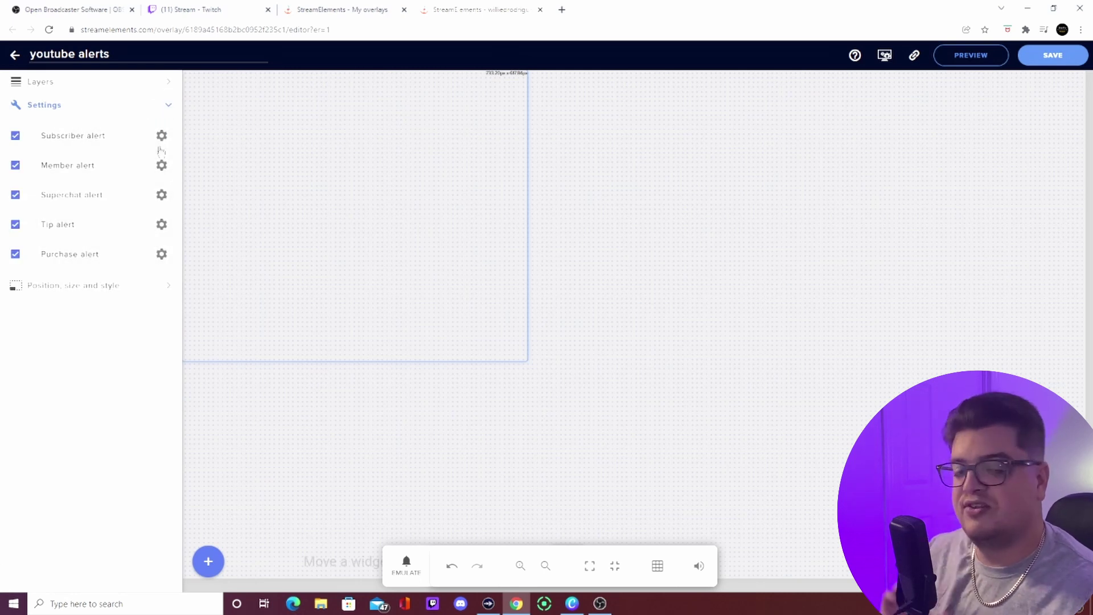
Step: Emulate a subscriber event to test the alert, and save the overlay
{"action": "left_click", "coordinate": [406, 565]}
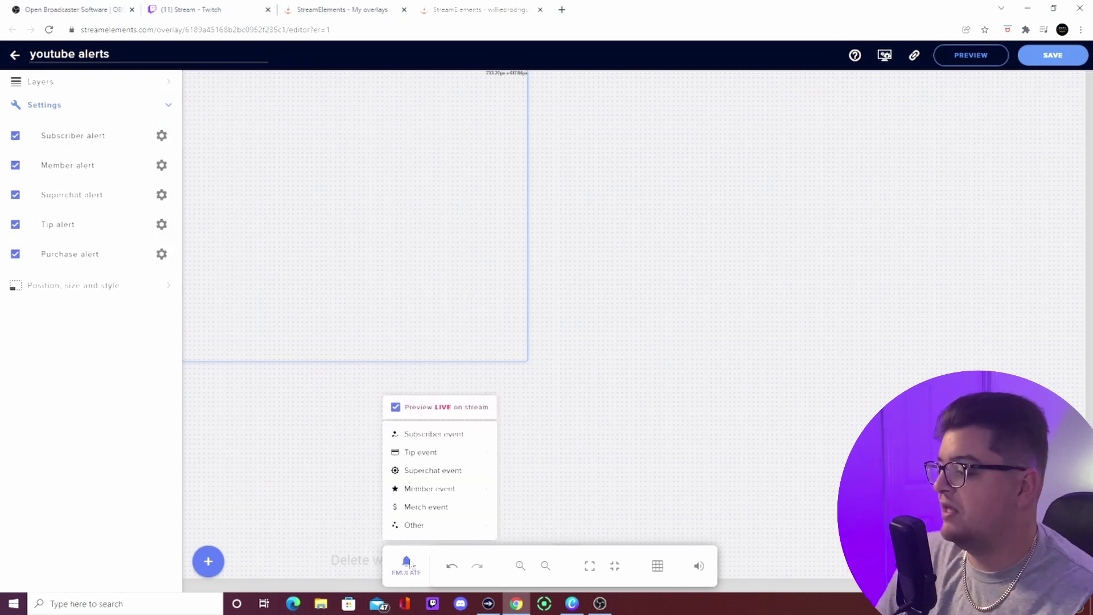
{"action": "left_click", "coordinate": [434, 435]}
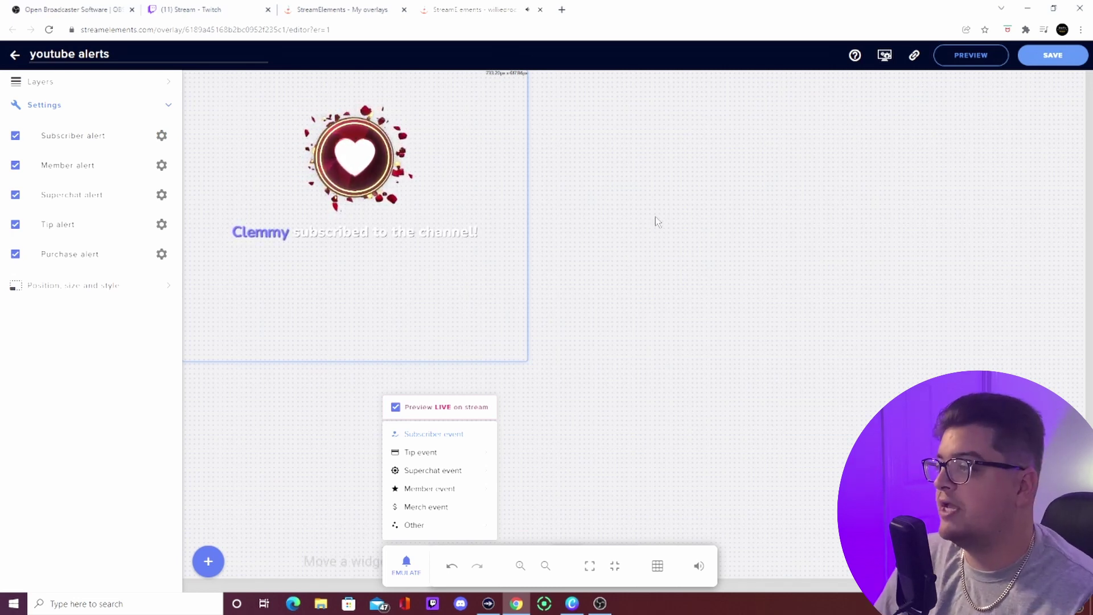
{"action": "left_click", "coordinate": [1054, 57]}
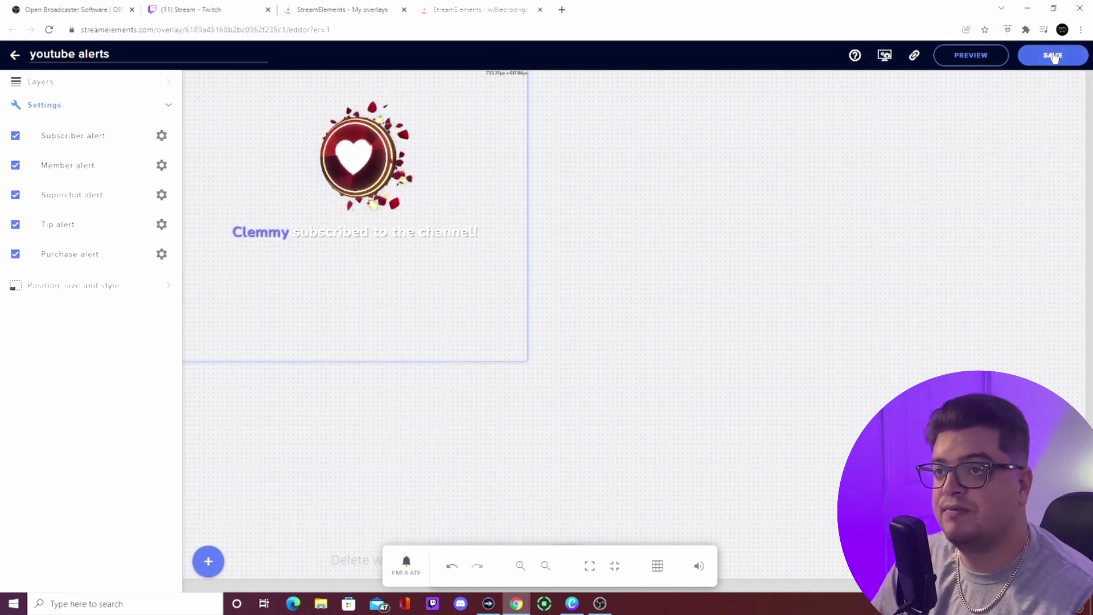
Step: Copy the overlay's link, switch to OBS Studio, and add a new Browser source named alerts
{"action": "left_click", "coordinate": [915, 57]}
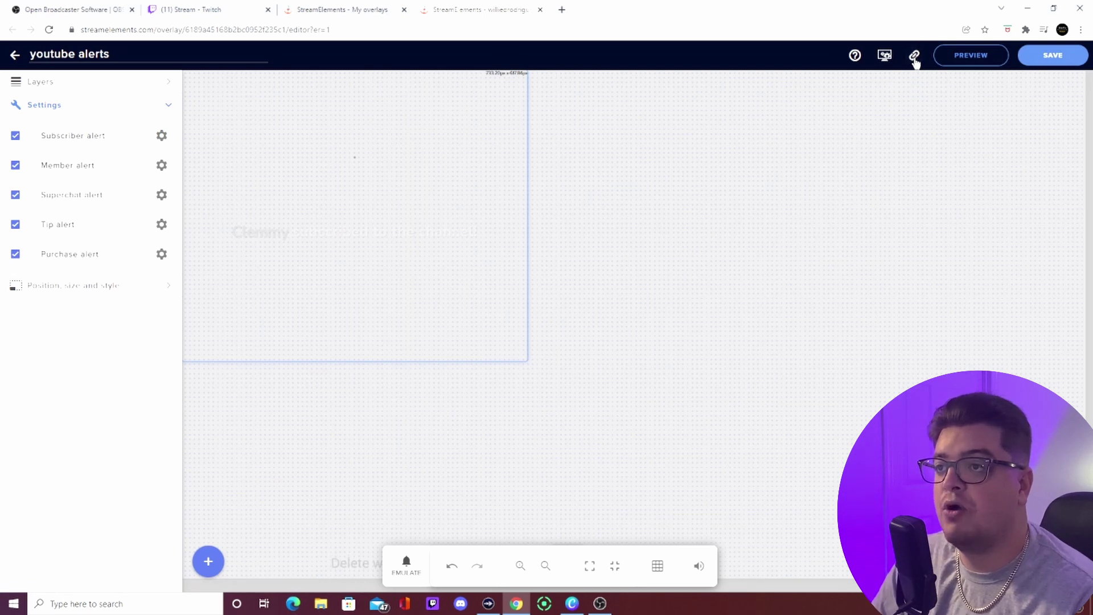
{"action": "left_click", "coordinate": [595, 608]}
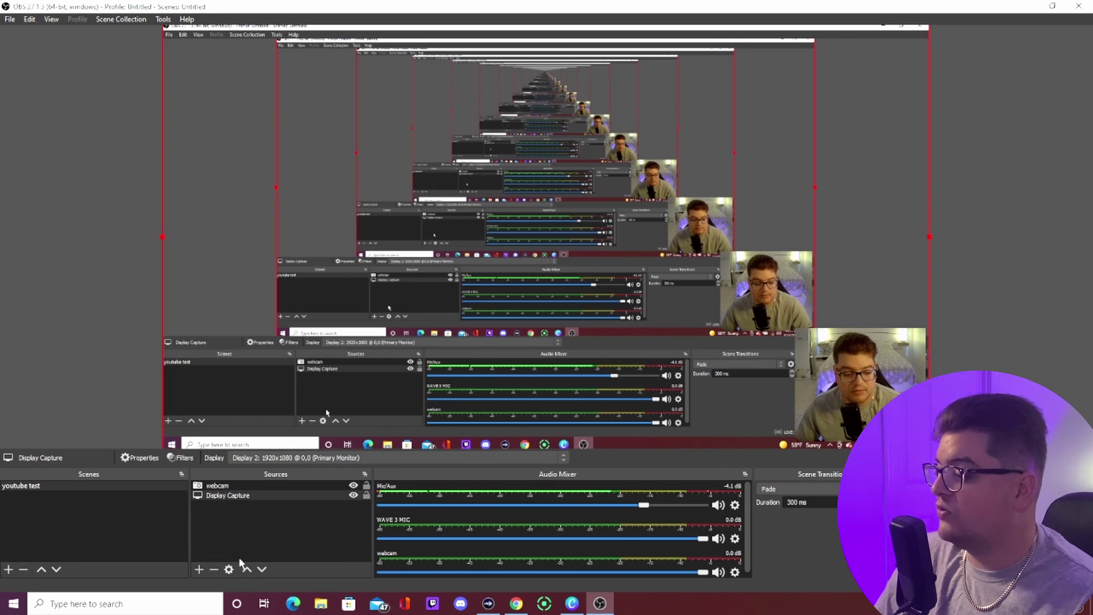
{"action": "left_click", "coordinate": [199, 570]}
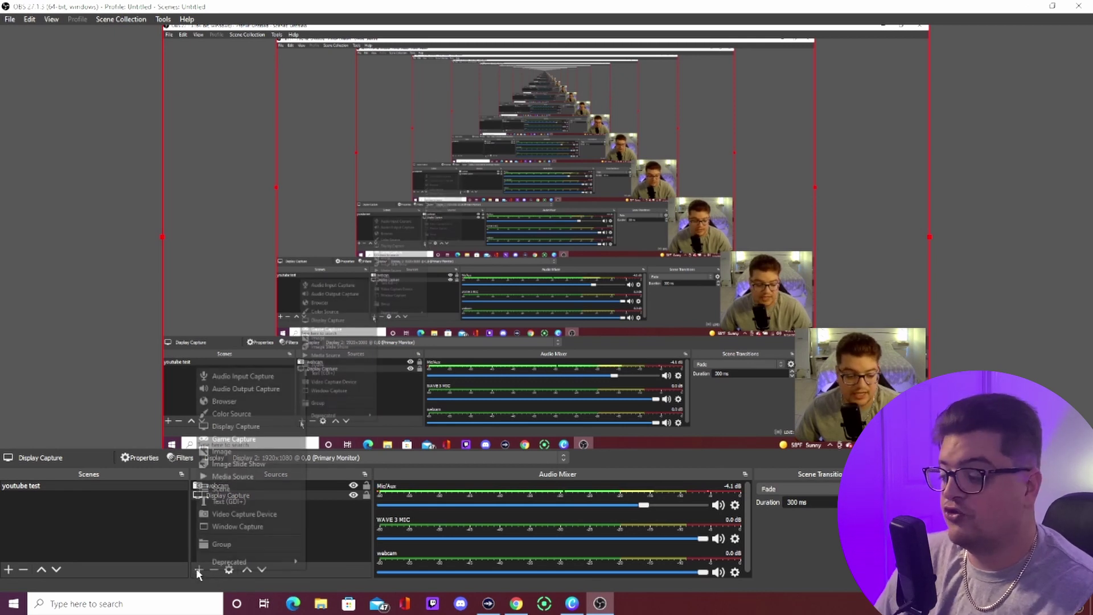
{"action": "left_click", "coordinate": [243, 404]}
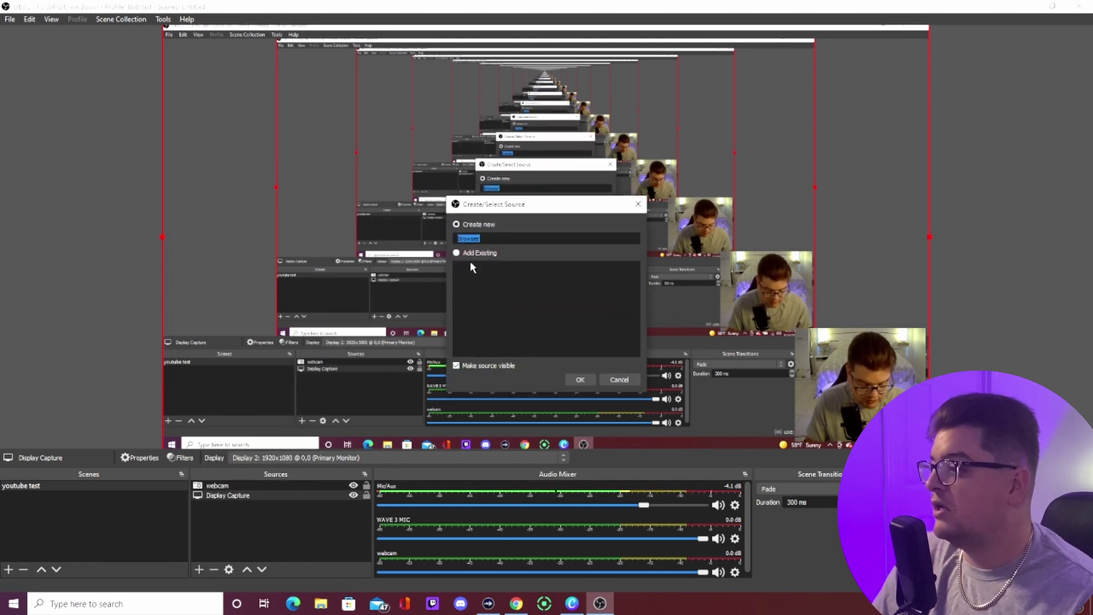
{"action": "type", "text": "aler"}
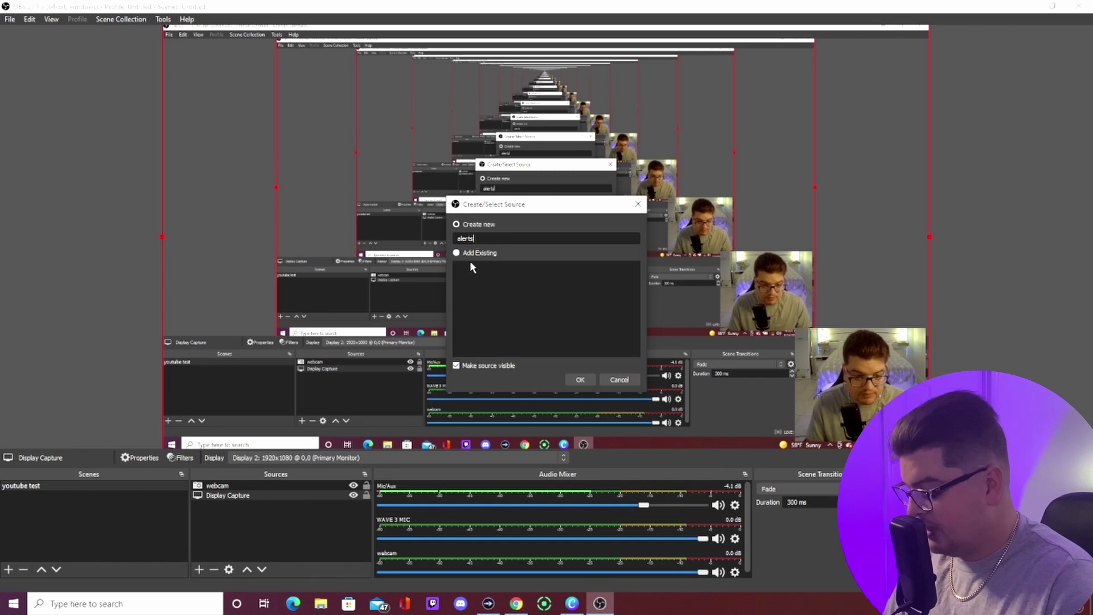
{"action": "type", "text": "ts"}
{"action": "key", "text": "Return"}
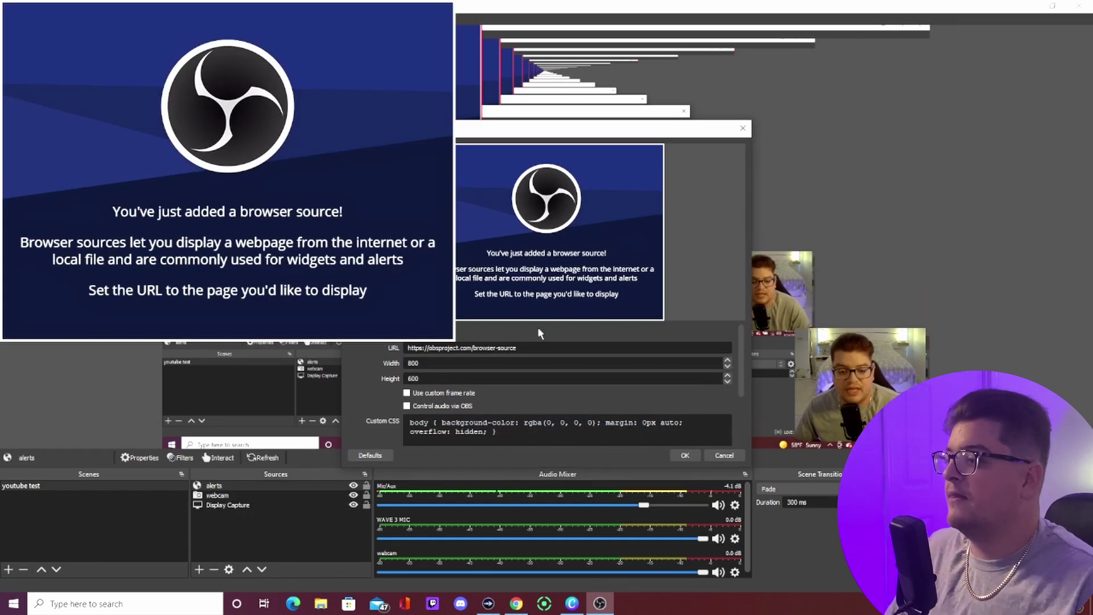
Step: Replace the alerts source's default URL with the copied StreamElements overlay URL containing the access token, and accept the properties
{"action": "triple_click", "coordinate": [528, 348]}
{"action": "key", "text": "BackSpace"}
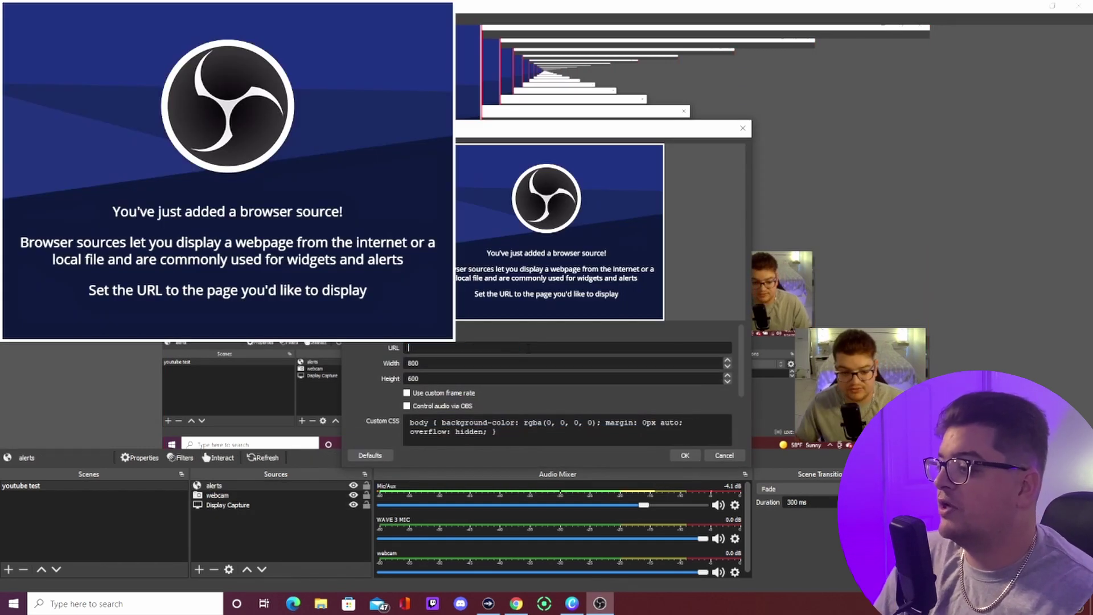
{"action": "right_click", "coordinate": [528, 349]}
{"action": "left_click", "coordinate": [549, 424]}
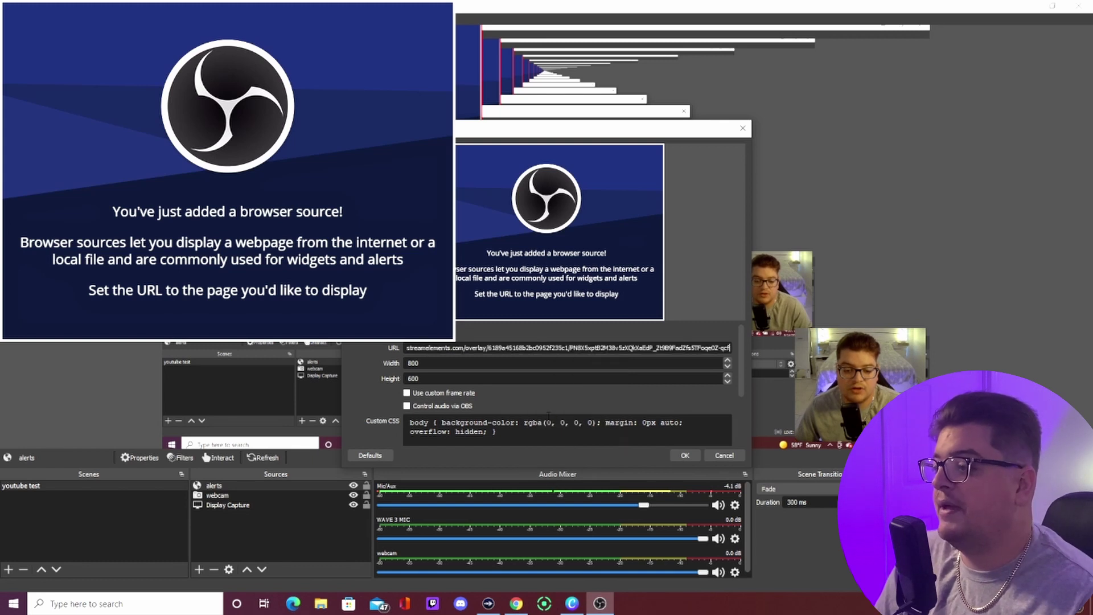
{"action": "left_click", "coordinate": [683, 457]}
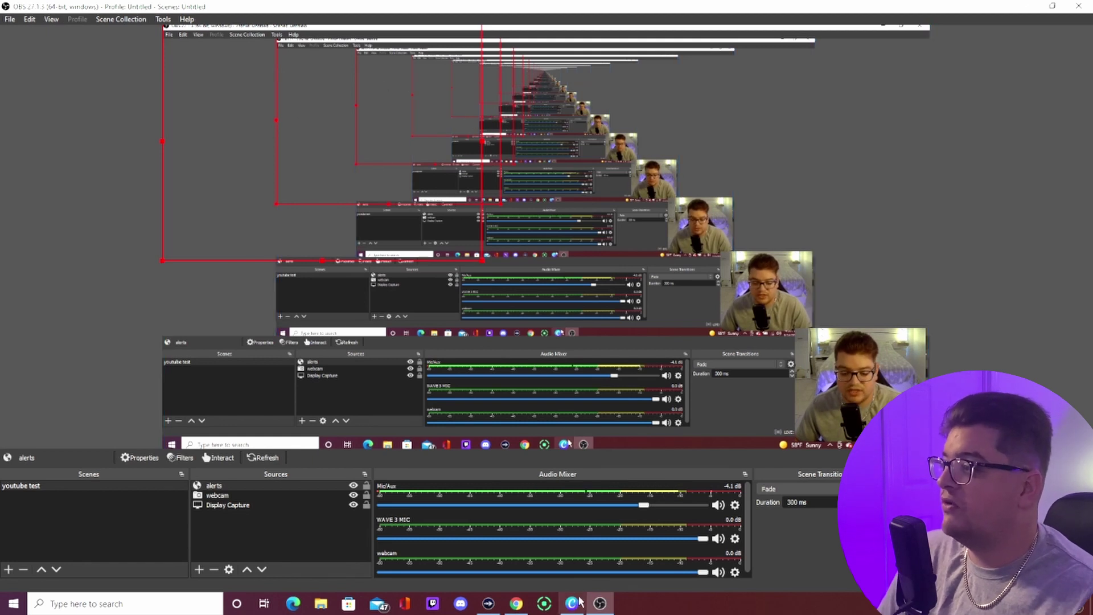
Step: Emulate a subscriber event in Chrome, and in OBS Studio place the alerts source in the canvas's upper-left corner and shrink it slightly
{"action": "left_click", "coordinate": [518, 604]}
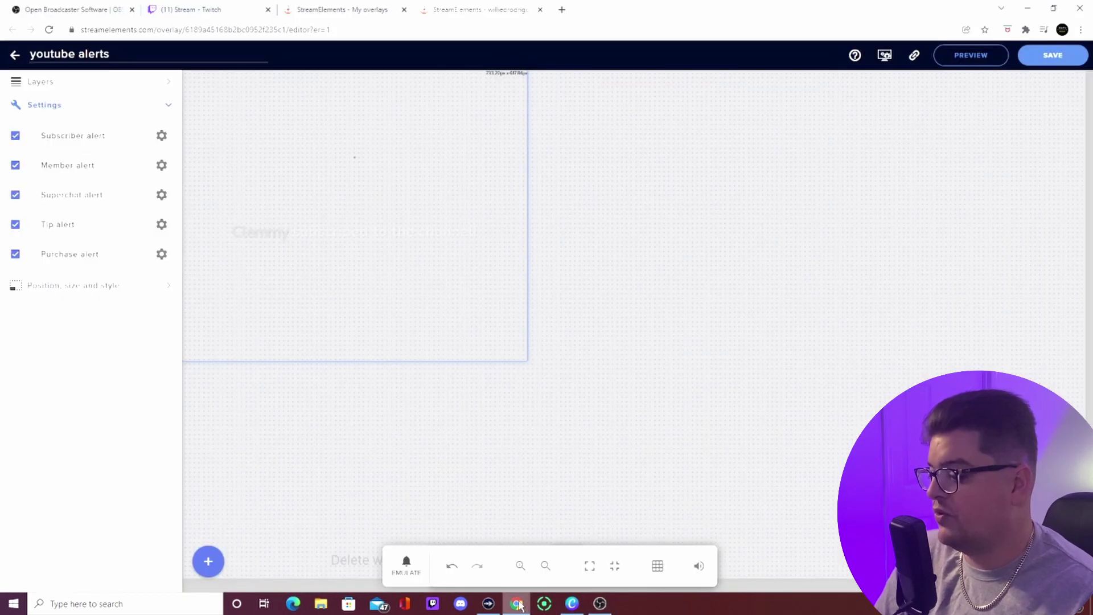
{"action": "left_click", "coordinate": [412, 567]}
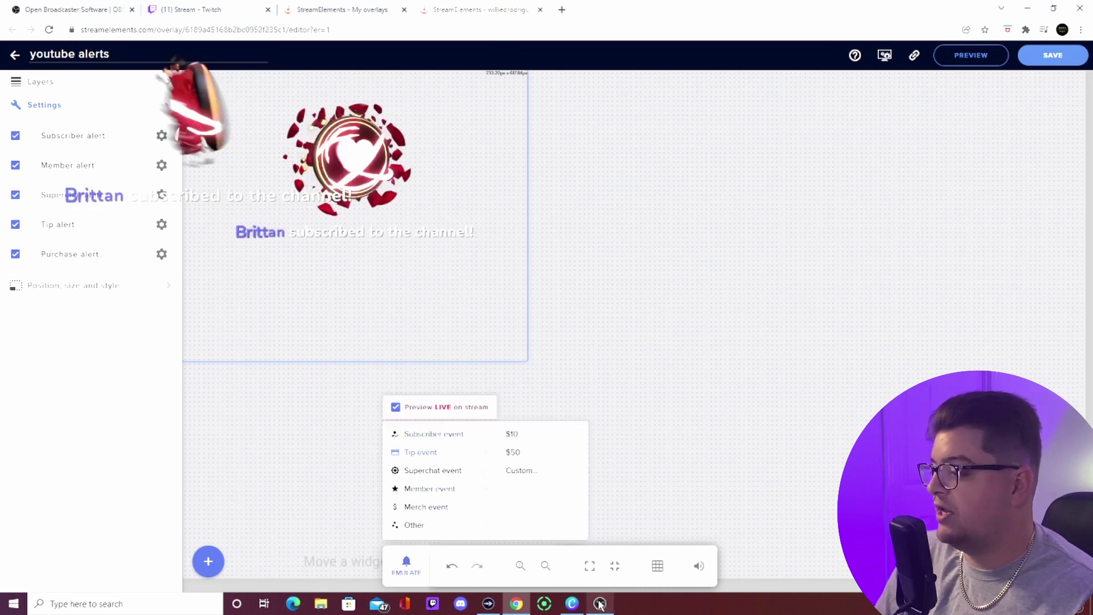
{"action": "key", "text": "alt+Tab"}
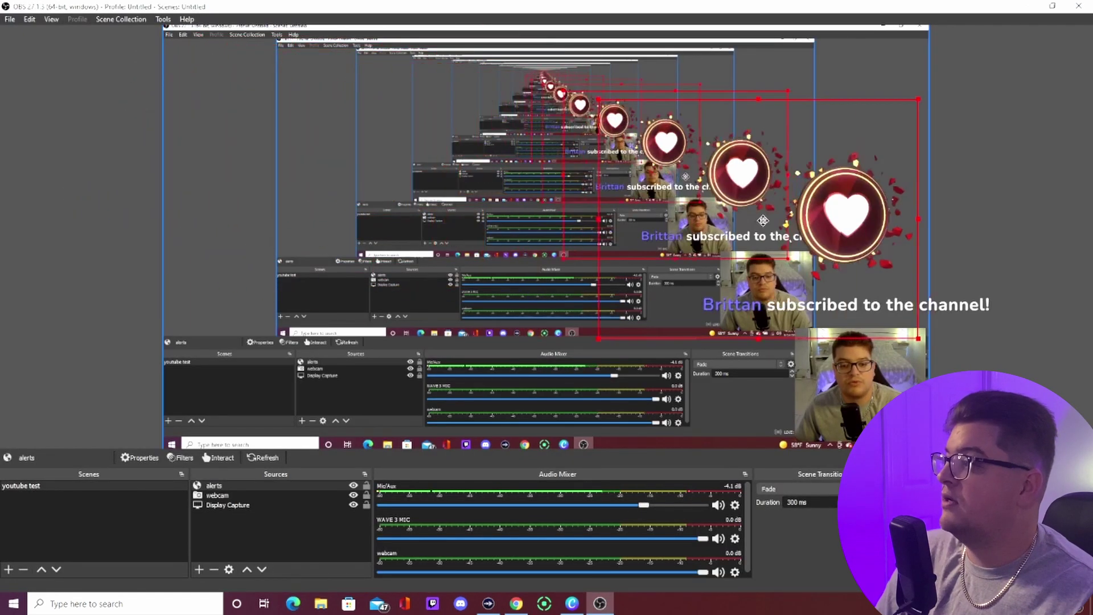
{"action": "left_click_drag", "start_coordinate": [341, 160], "coordinate": [311, 149]}
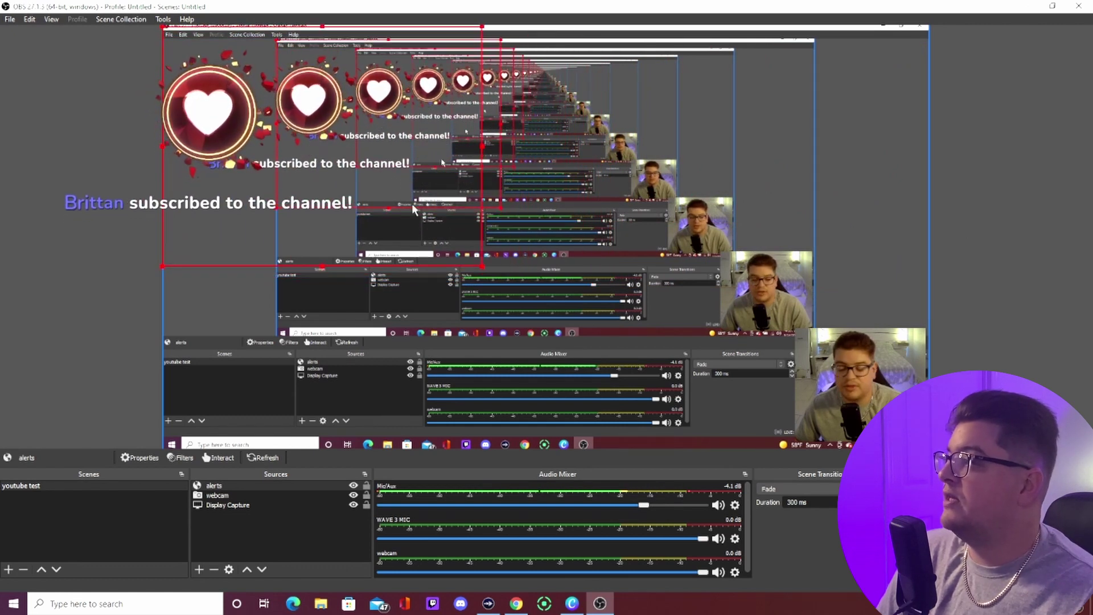
{"action": "left_click_drag", "start_coordinate": [481, 266], "coordinate": [460, 249]}
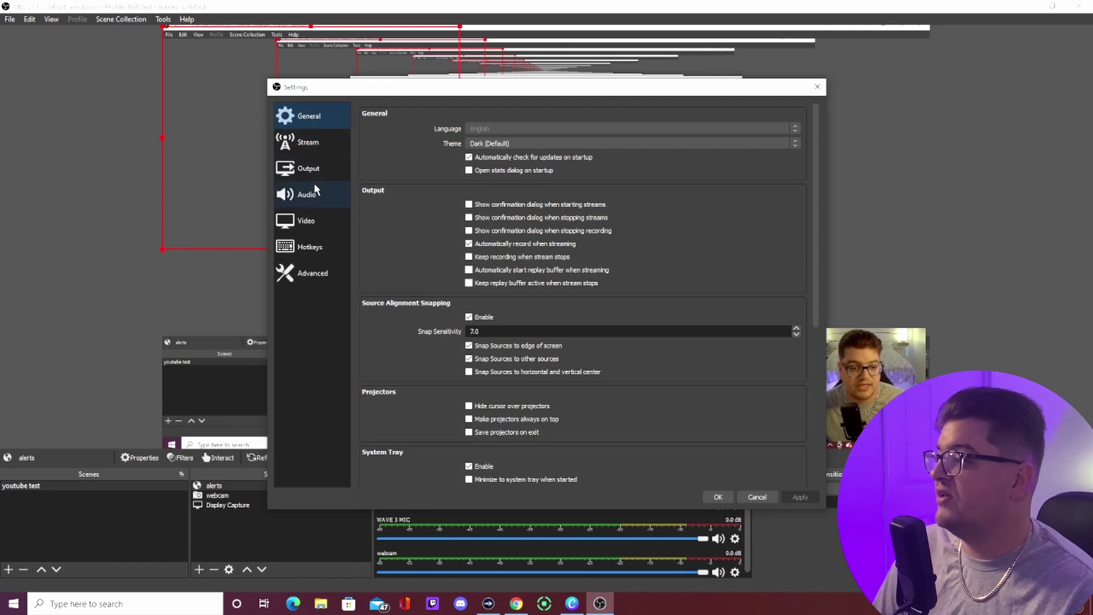
Step: Review the Output and Stream settings, and look at the Twitch account connection login before closing it
{"action": "left_click", "coordinate": [326, 171]}
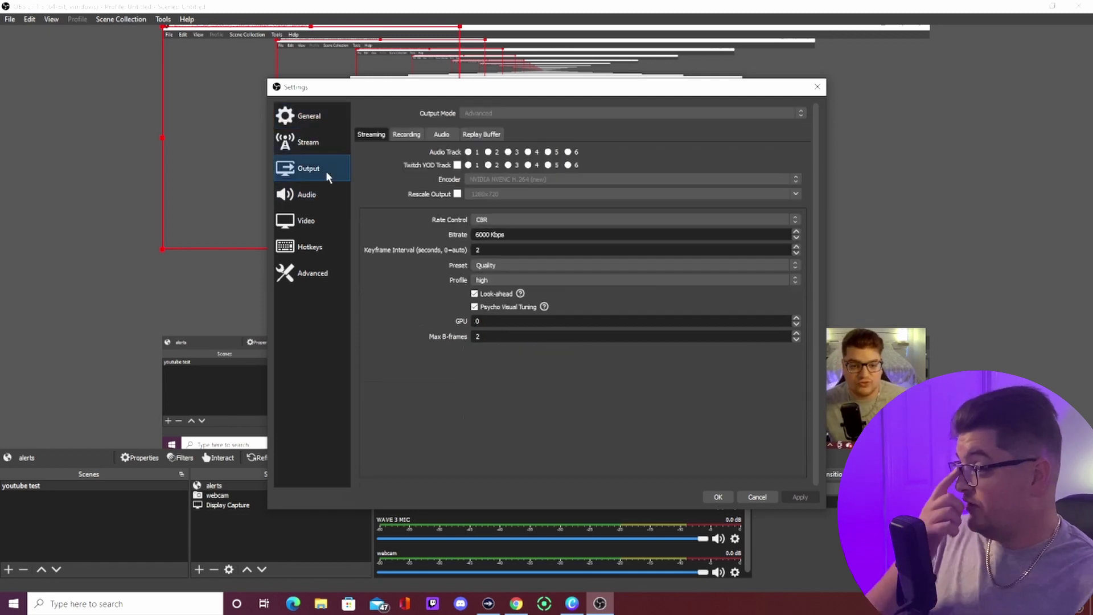
{"action": "left_click", "coordinate": [302, 143]}
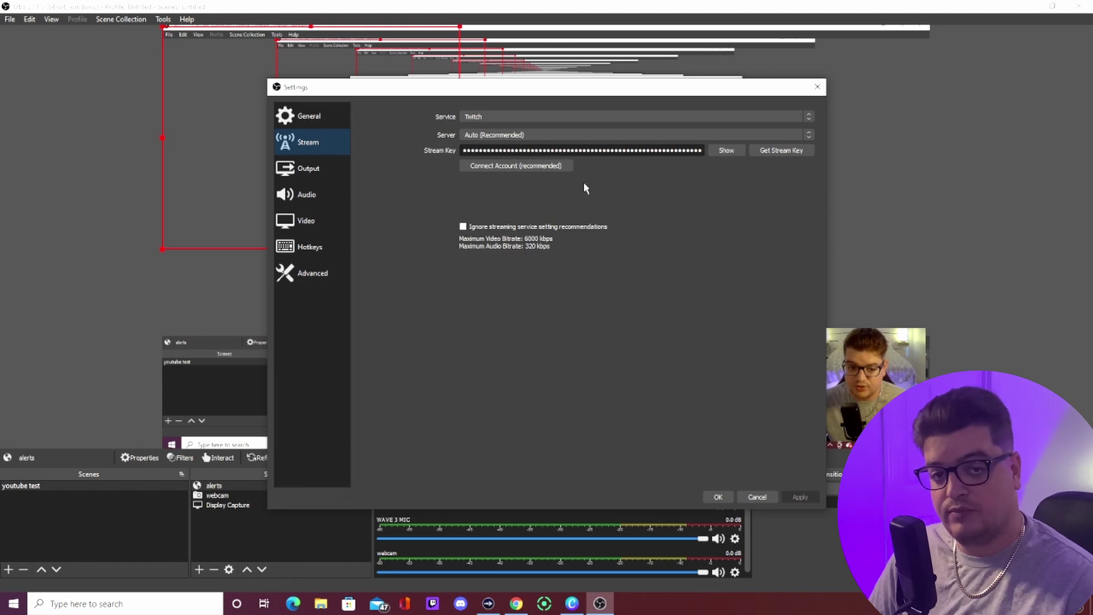
{"action": "left_click", "coordinate": [562, 167]}
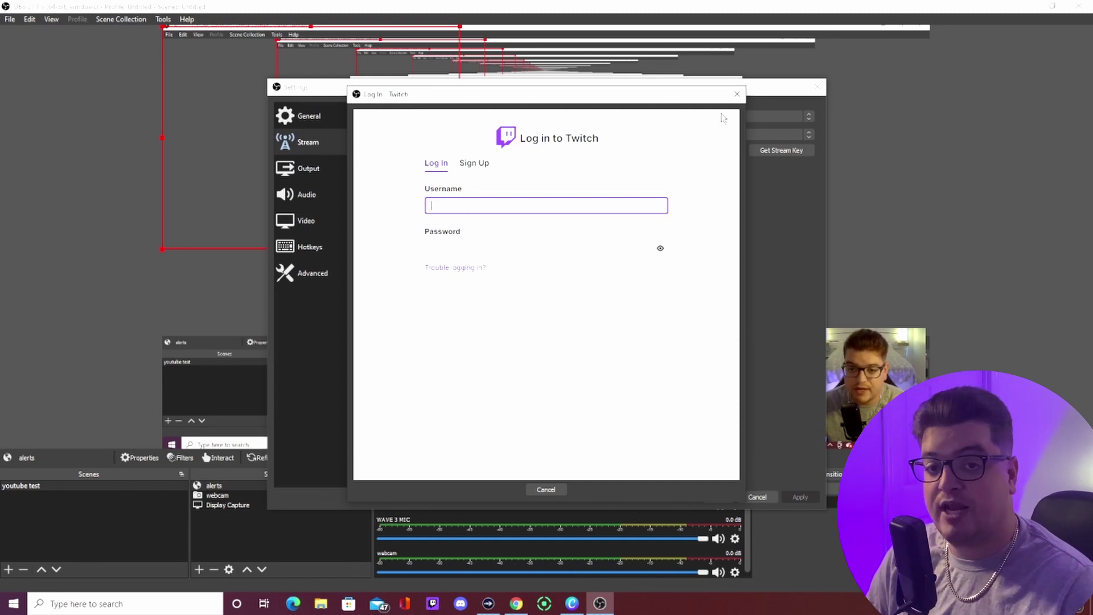
{"action": "left_click", "coordinate": [737, 94]}
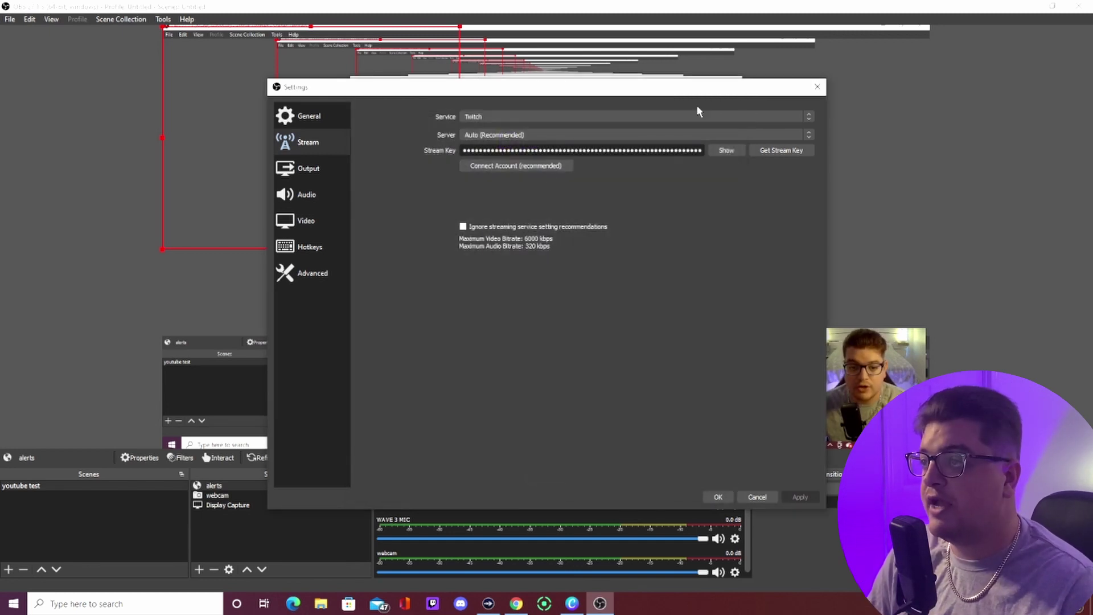
Step: Switch to Chrome and view the Twitch dashboard's stream key settings and the account menu
{"action": "left_click", "coordinate": [516, 603]}
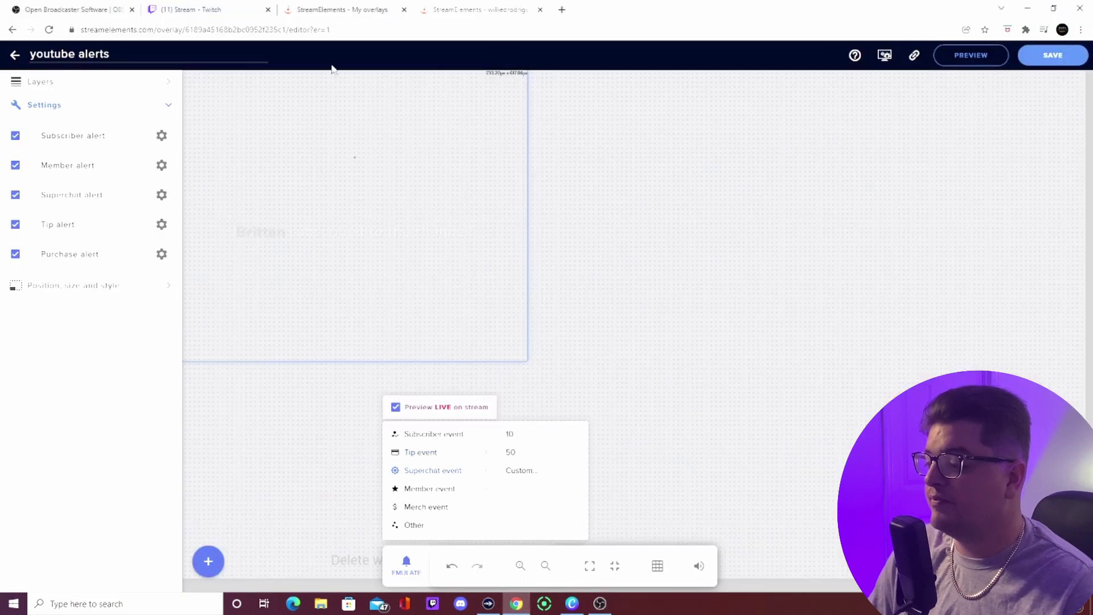
{"action": "left_click", "coordinate": [218, 9]}
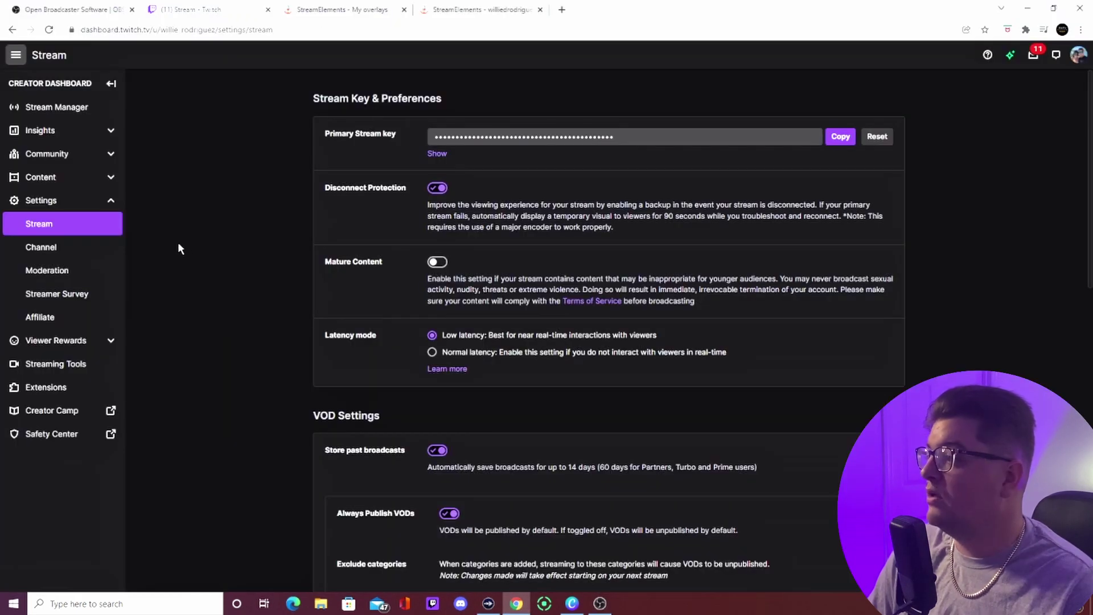
{"action": "left_click", "coordinate": [1078, 55]}
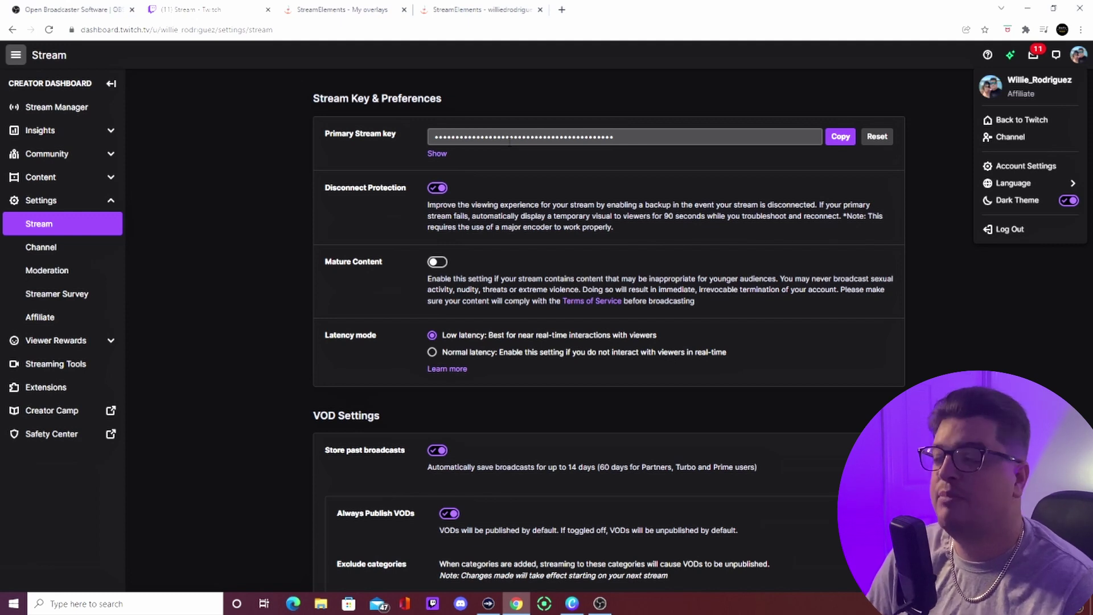
Step: Switch back to OBS Studio, revisit the Connect Account option in the Stream settings, and close the settings
{"action": "left_click", "coordinate": [599, 604]}
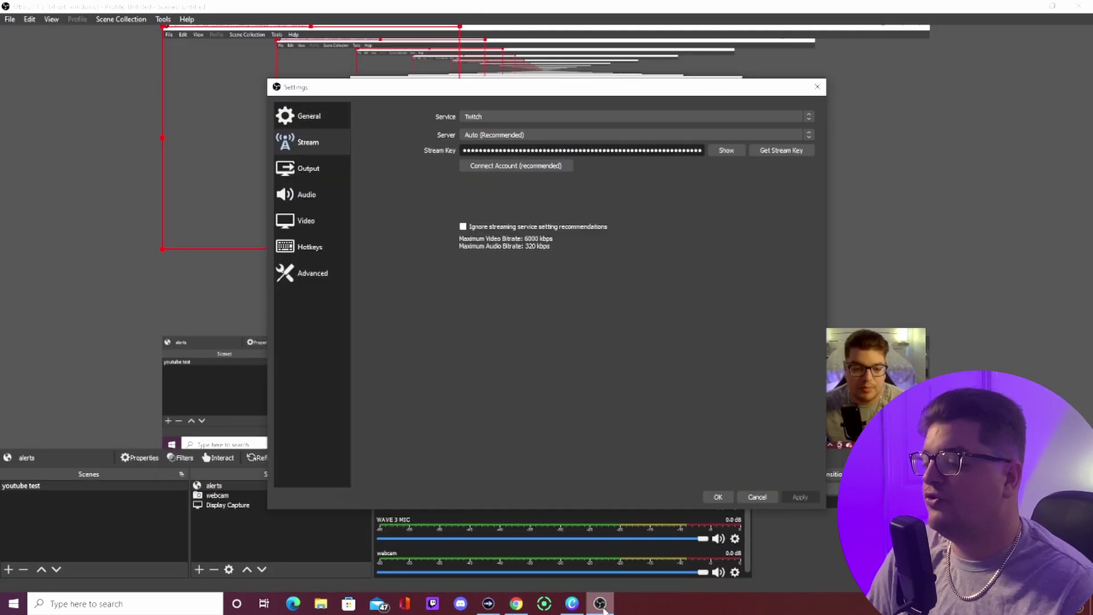
{"action": "left_click", "coordinate": [538, 165]}
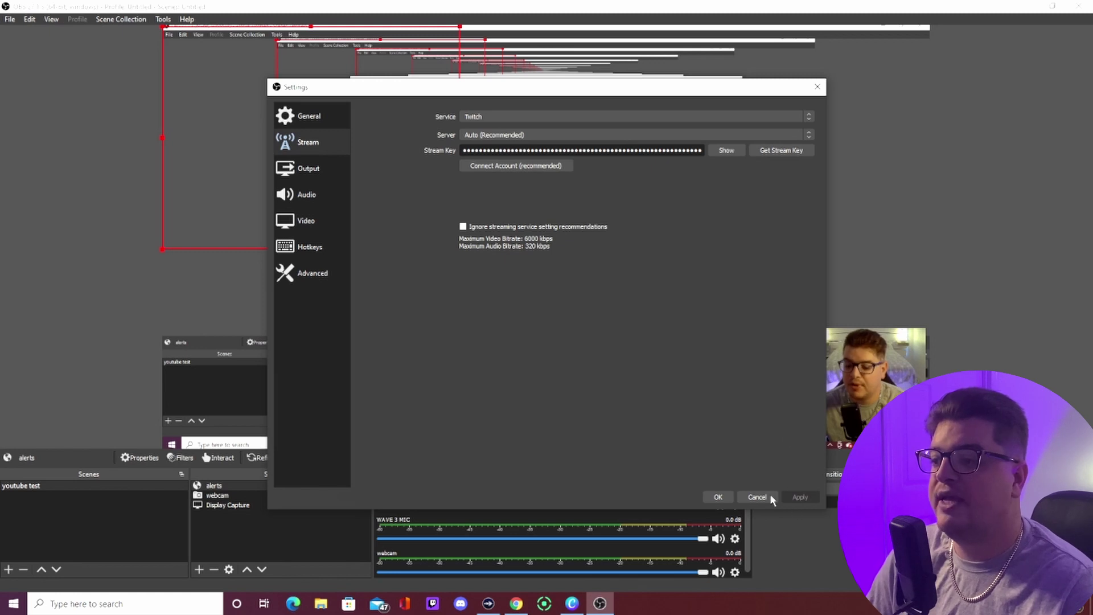
{"action": "left_click", "coordinate": [718, 497]}
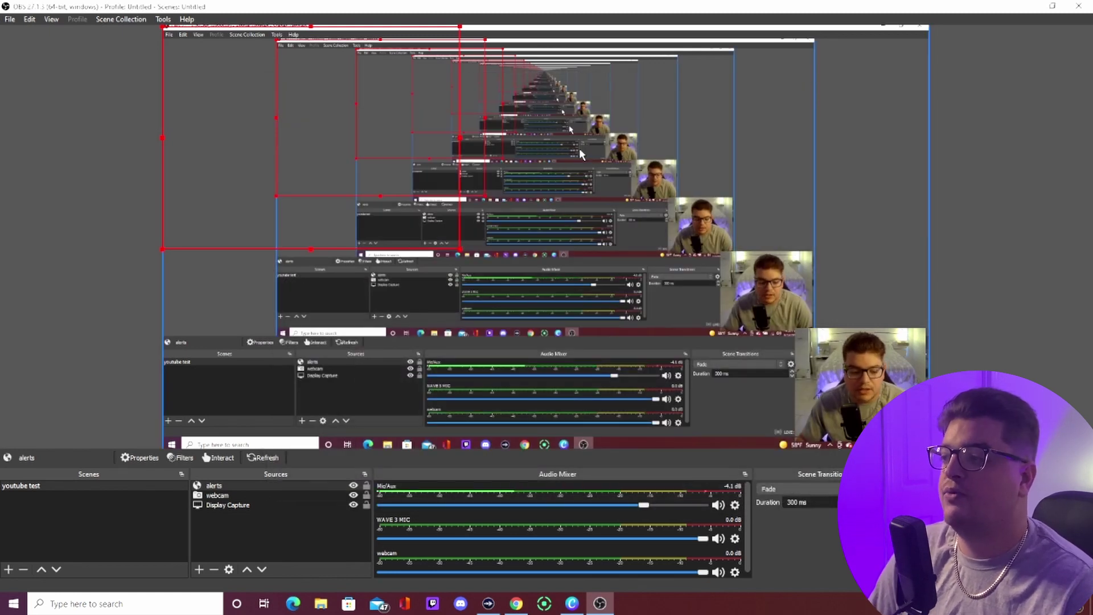
Step: Reopen the OBS settings, examine the streaming encoder and bitrate options under Output, and close the settings
{"action": "left_click", "coordinate": [10, 18]}
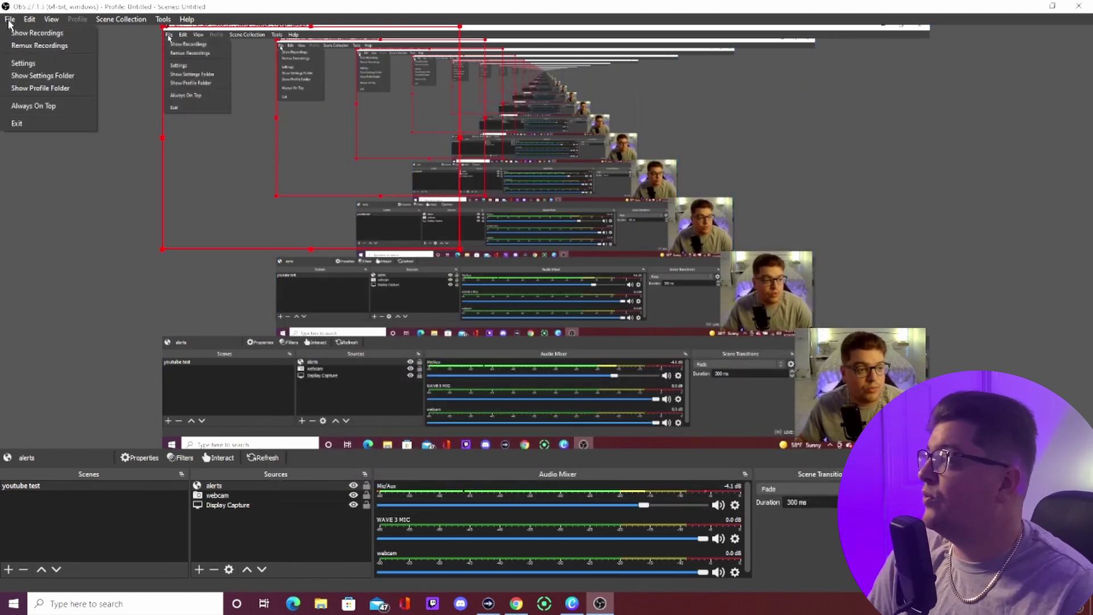
{"action": "left_click", "coordinate": [36, 65]}
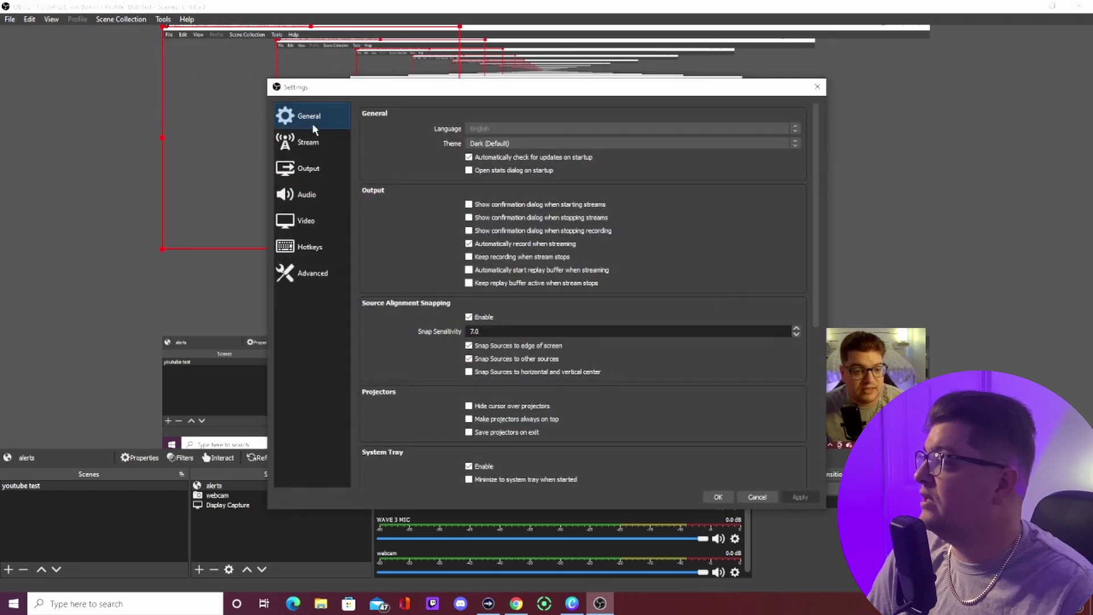
{"action": "left_click", "coordinate": [317, 171]}
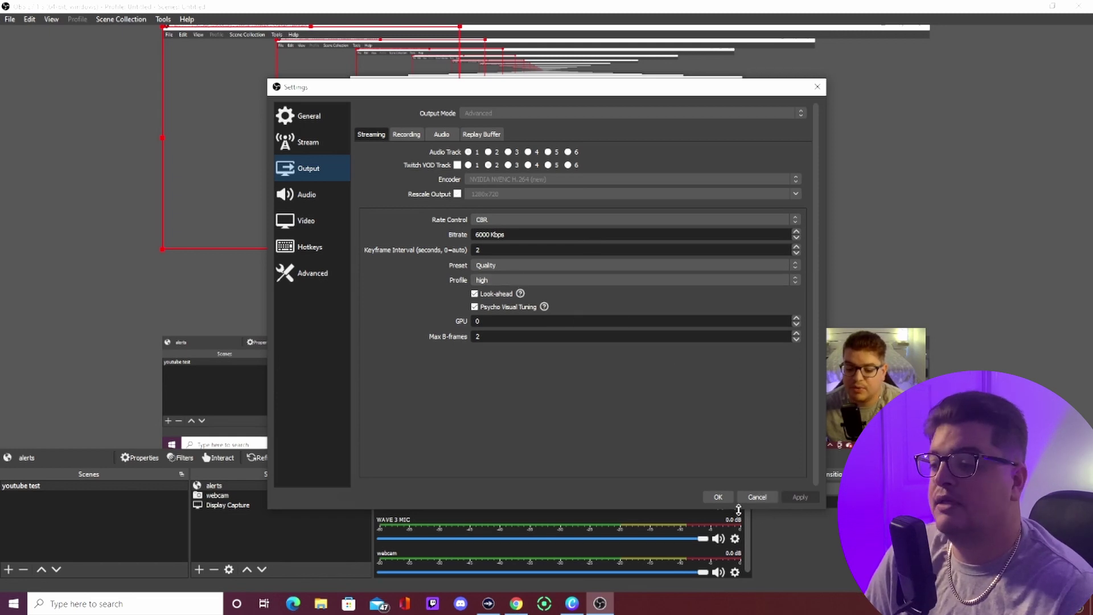
{"action": "left_click", "coordinate": [718, 498]}
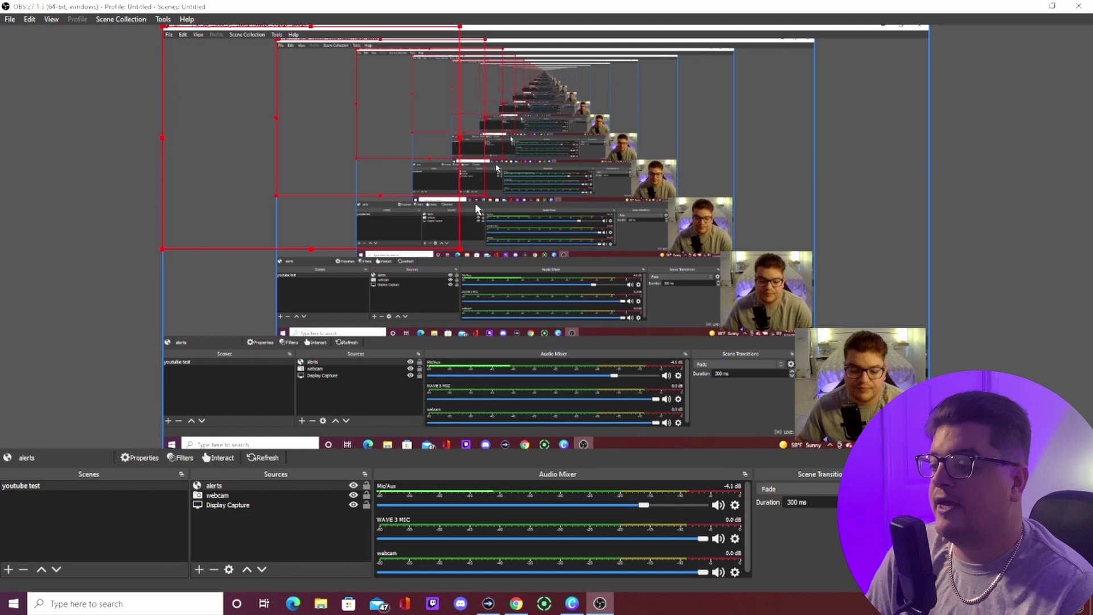